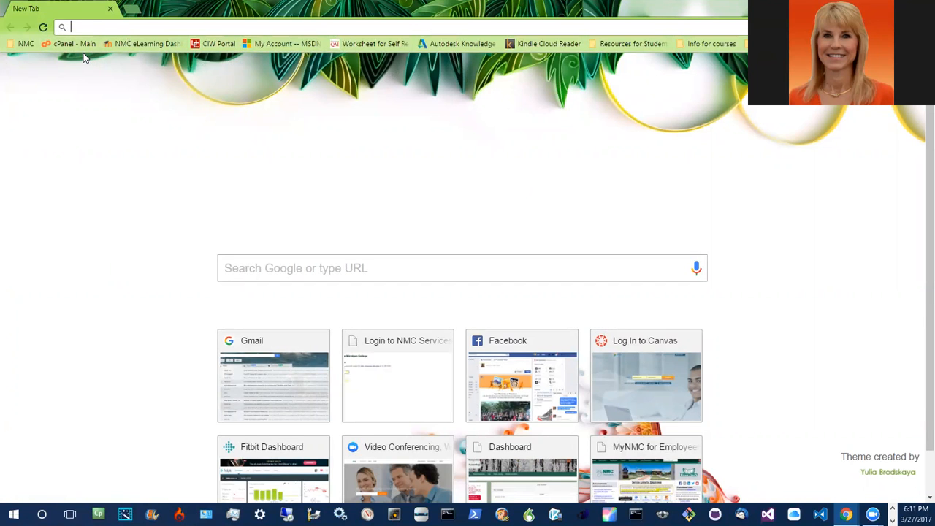
type("www.goog")
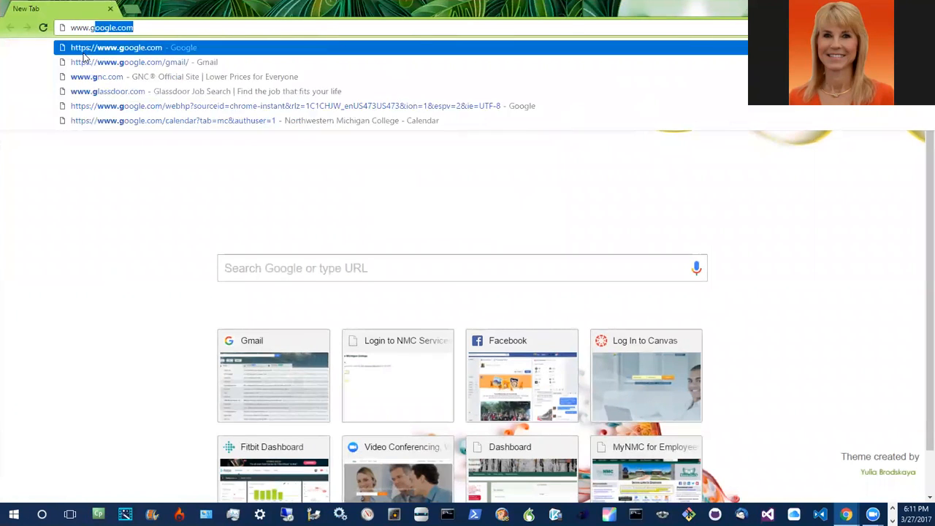
type("le.coom")
key("Return")
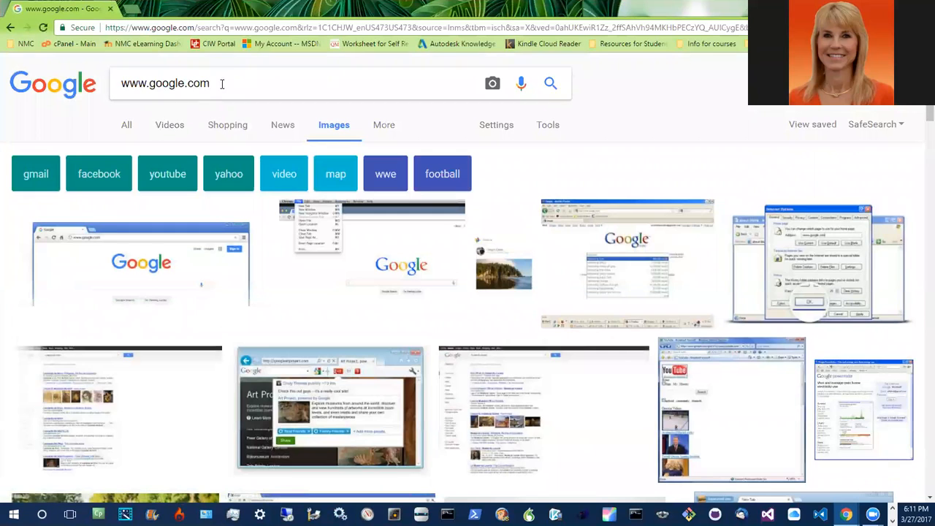
left_click_drag(215, 87, 57, 87)
type("c")
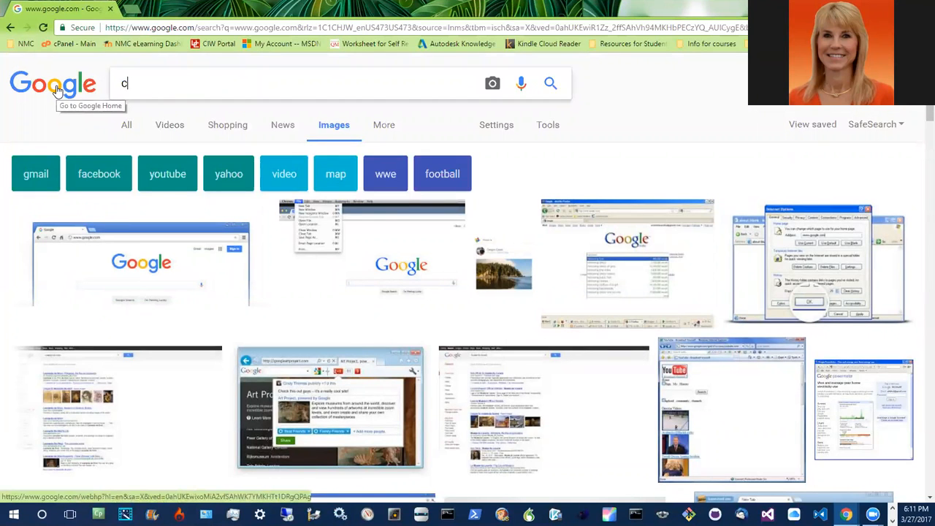
type("omputer repairs")
key("Return")
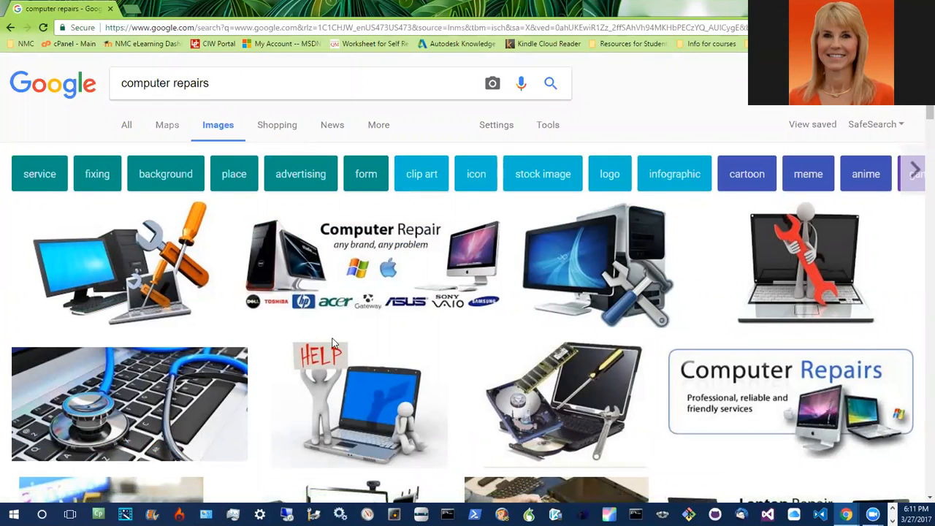
Step: Look through the computer repairs image results for a suitable picture
scroll(332, 343, "down", 1)
scroll(328, 345, "down", 3)
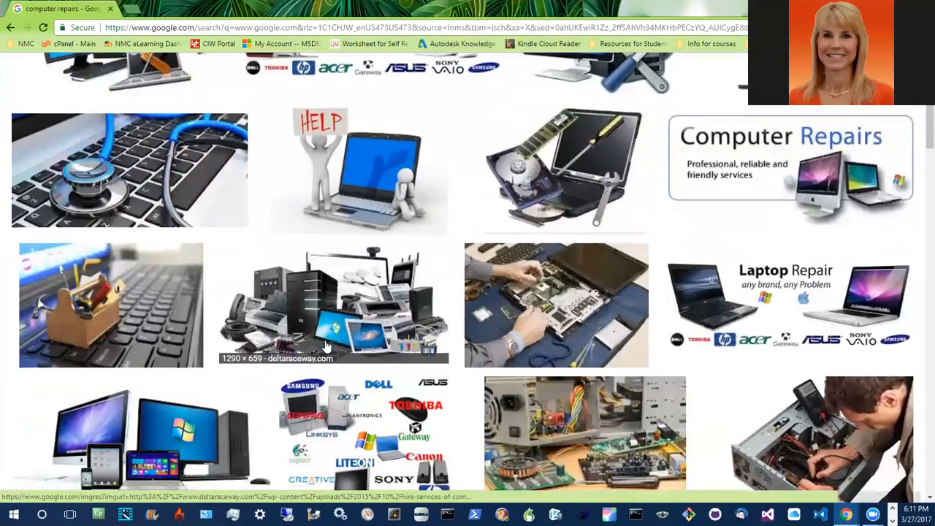
scroll(326, 345, "down", 2)
scroll(326, 346, "down", 3)
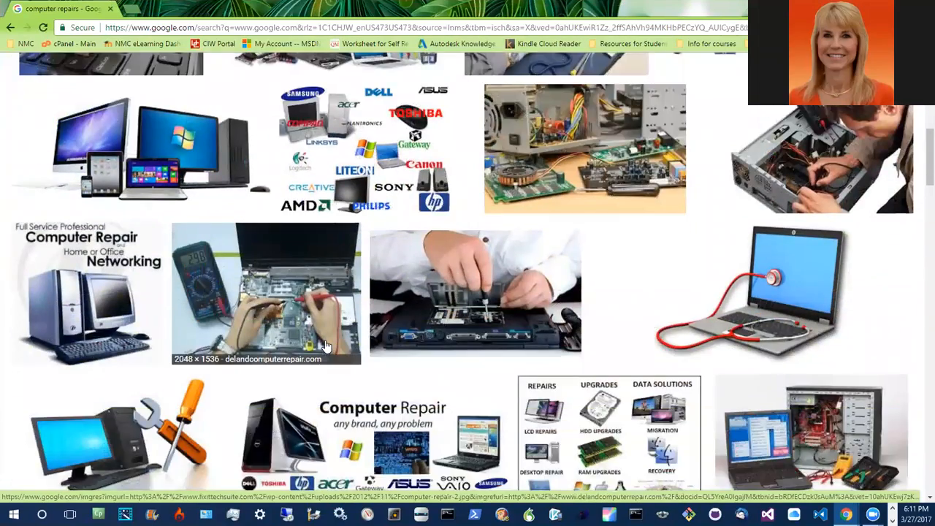
scroll(326, 345, "down", 8)
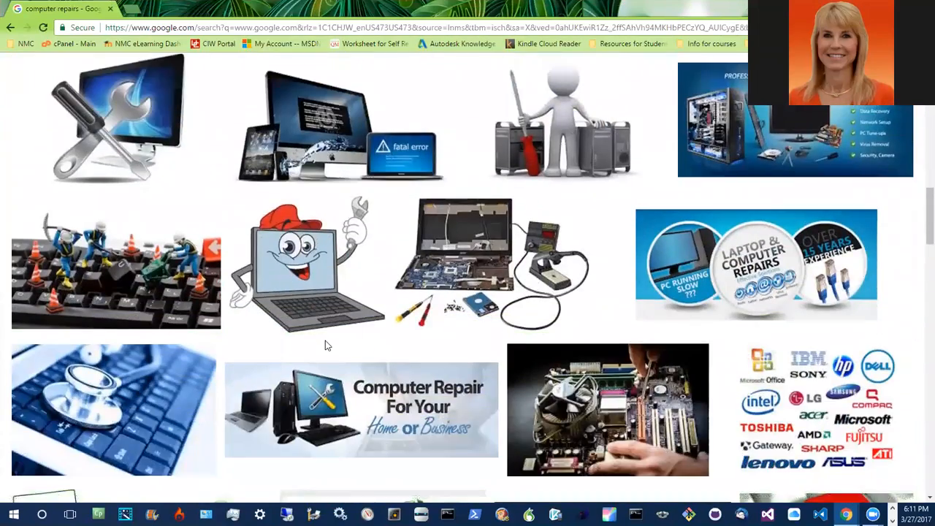
scroll(326, 346, "up", 15)
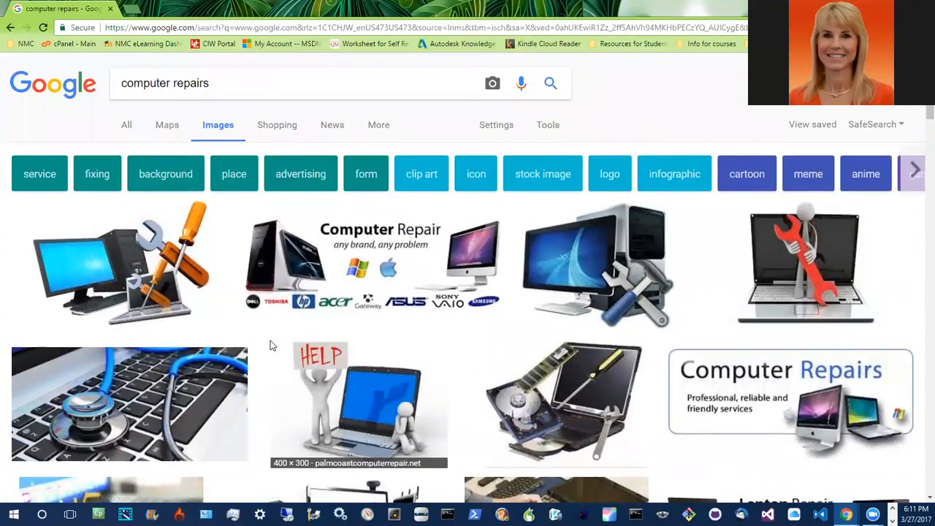
scroll(271, 341, "down", 10)
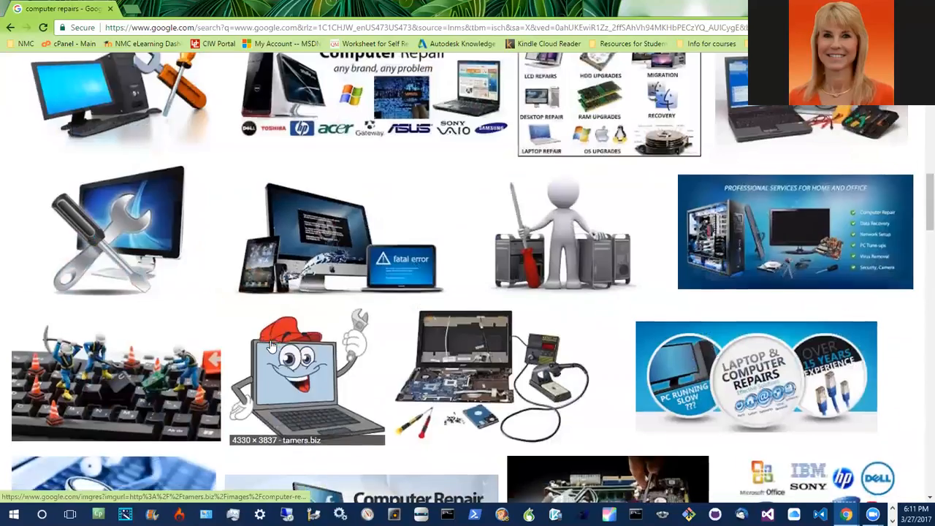
scroll(270, 345, "down", 10)
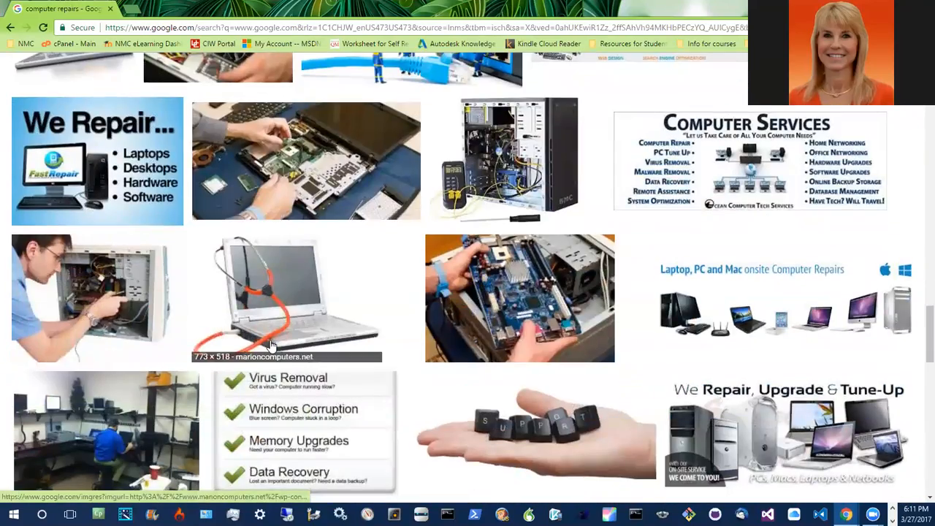
scroll(167, 330, "down", 6)
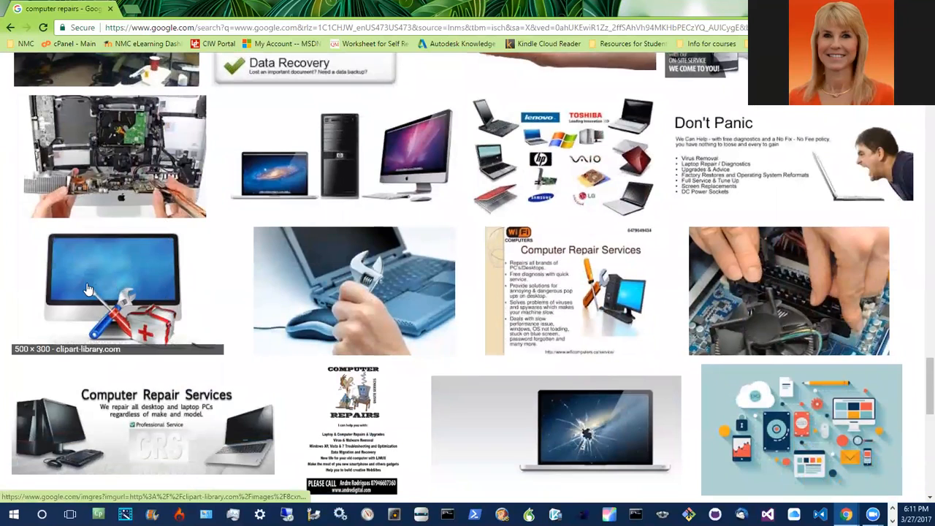
scroll(88, 292, "down", 3)
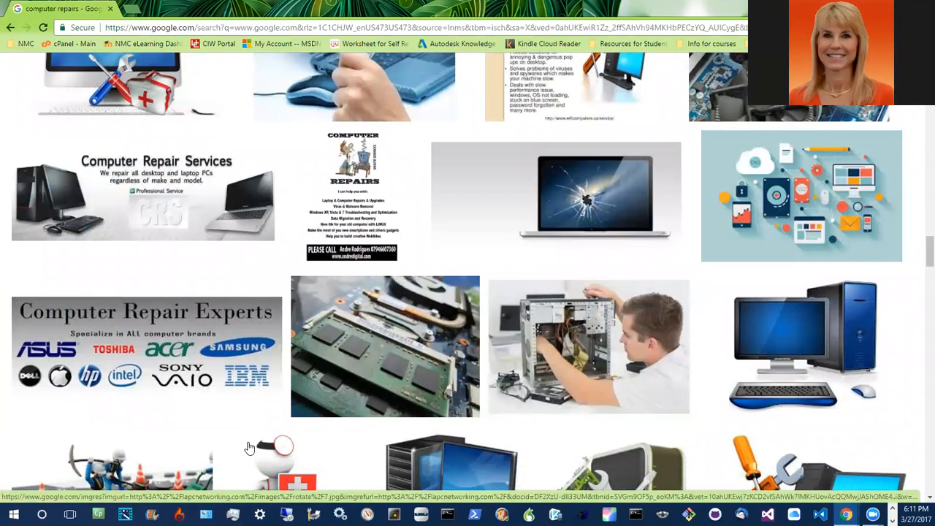
scroll(174, 412, "down", 2)
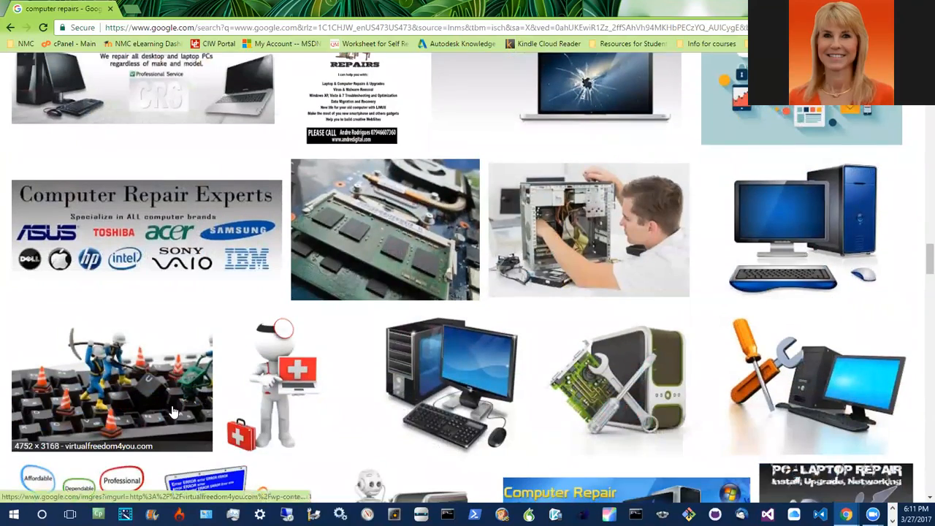
scroll(174, 411, "up", 3)
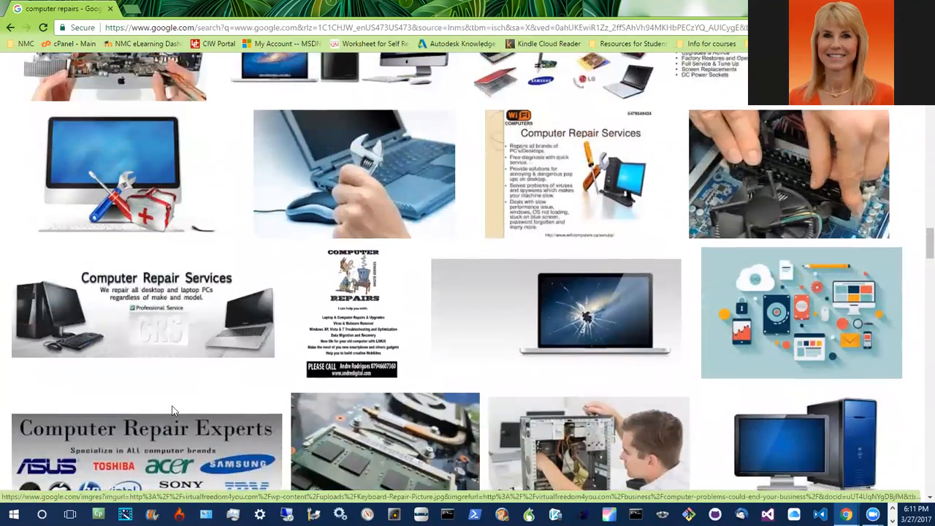
scroll(169, 410, "down", 10)
scroll(168, 411, "up", 8)
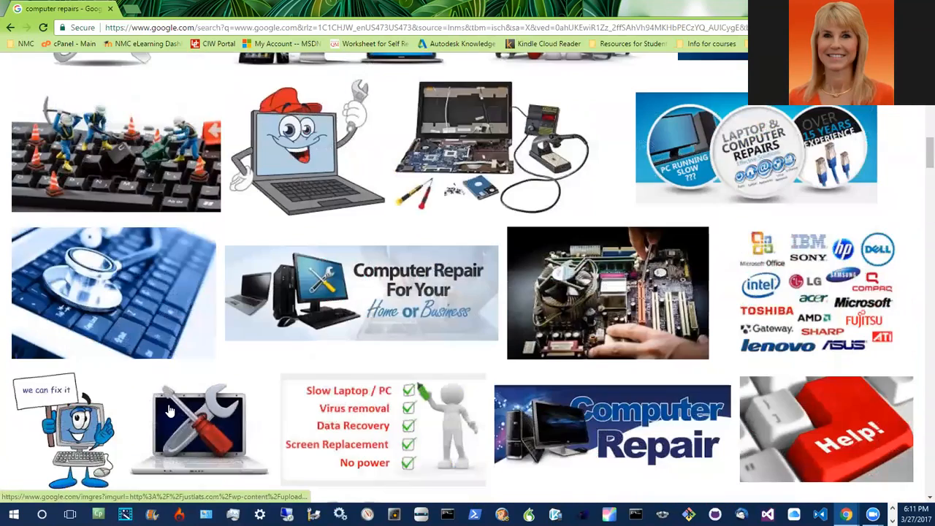
scroll(168, 411, "down", 1)
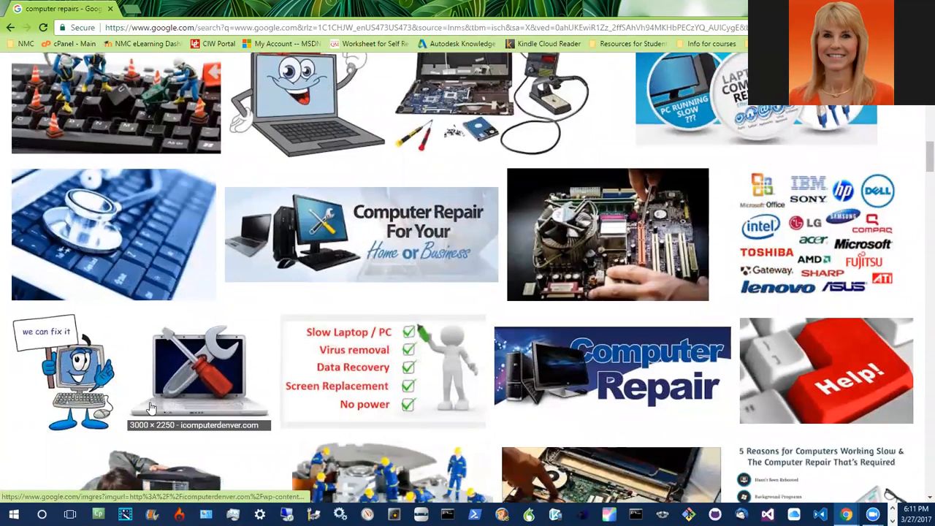
Step: Enlarge the icomputerdenver.com picture of a laptop with crossed screwdriver and wrench, and start saving the image to disk
left_click(211, 364)
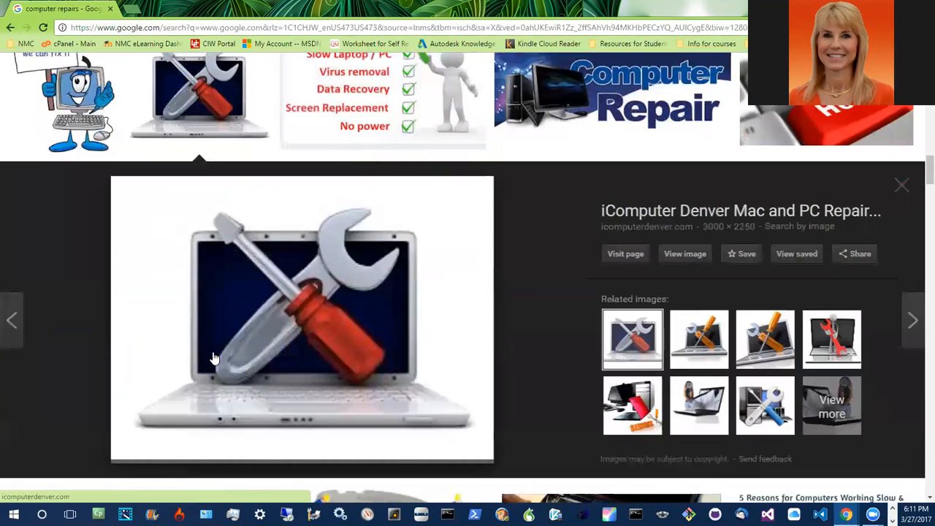
right_click(304, 300)
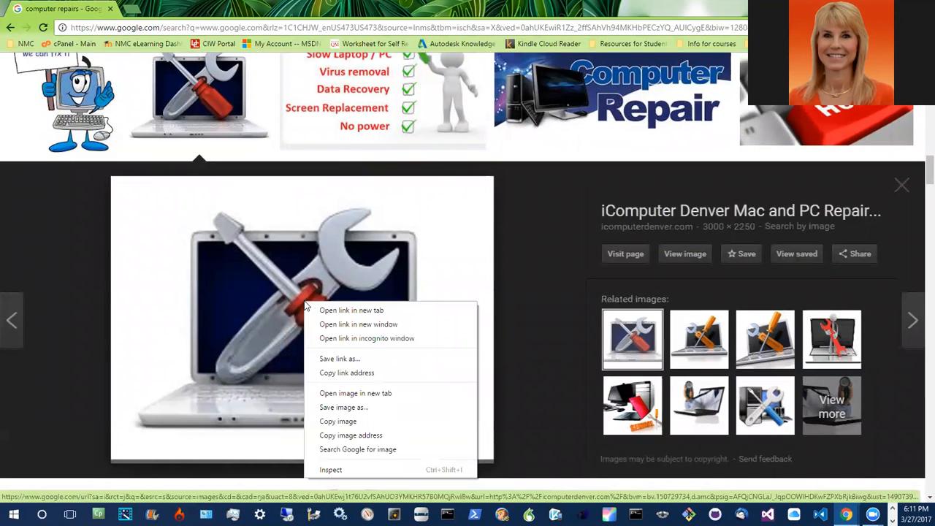
left_click(327, 408)
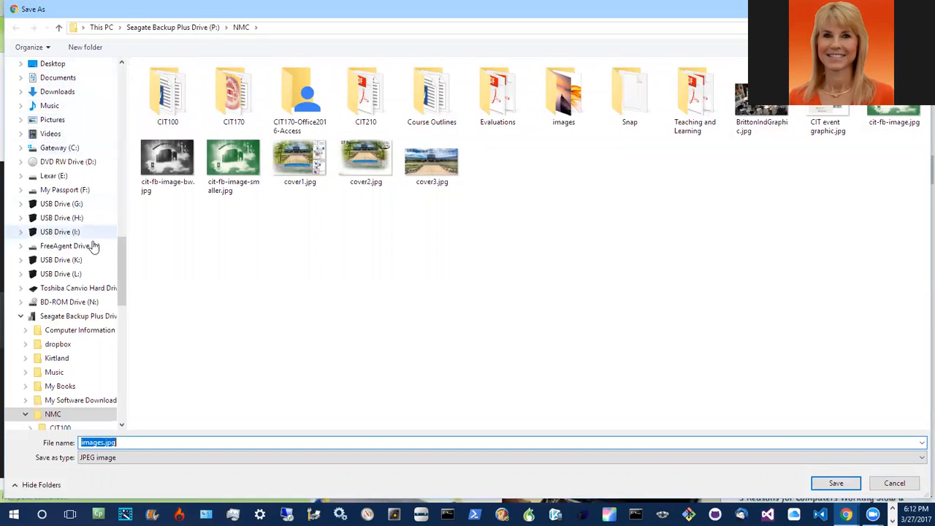
Step: Choose the OneDrive folder Documents > CIT170 > AL2C4 as the save location for the image
left_click_drag(121, 244, 126, 124)
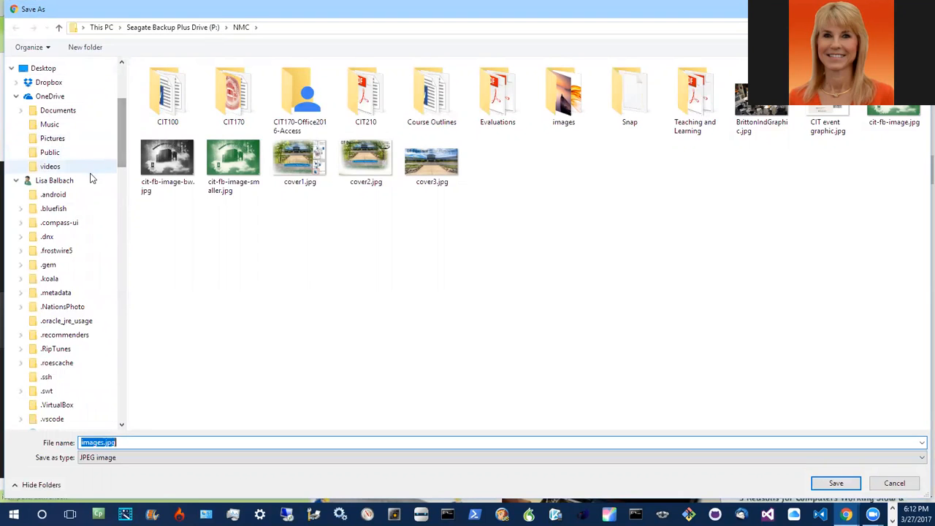
scroll(63, 236, "up", 2)
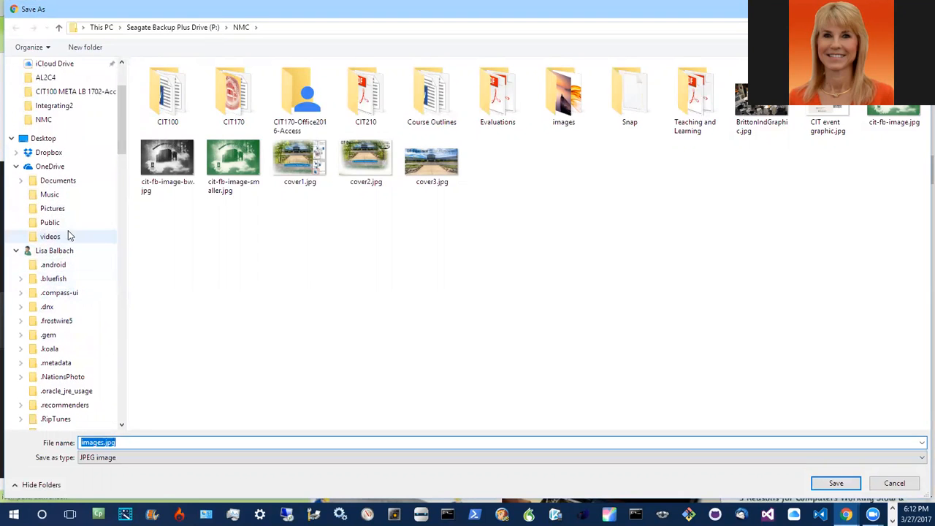
left_click(16, 153)
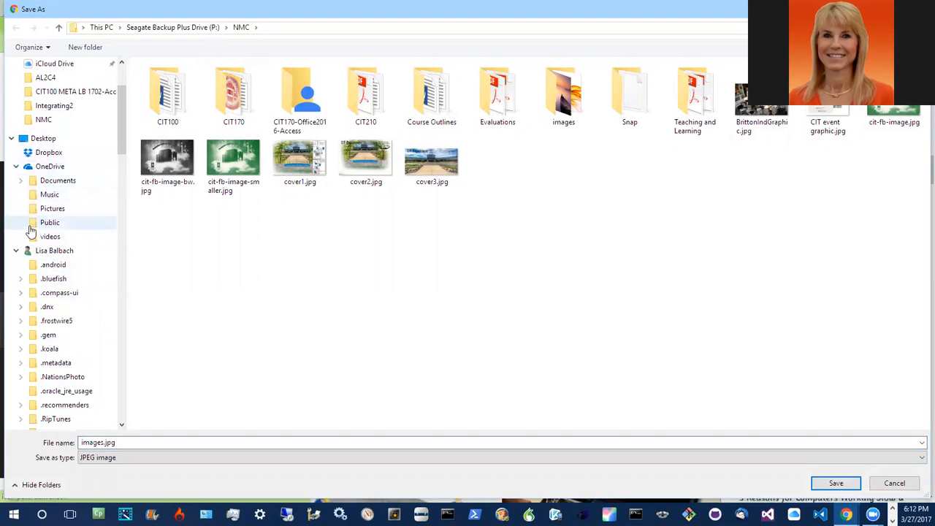
left_click(21, 182)
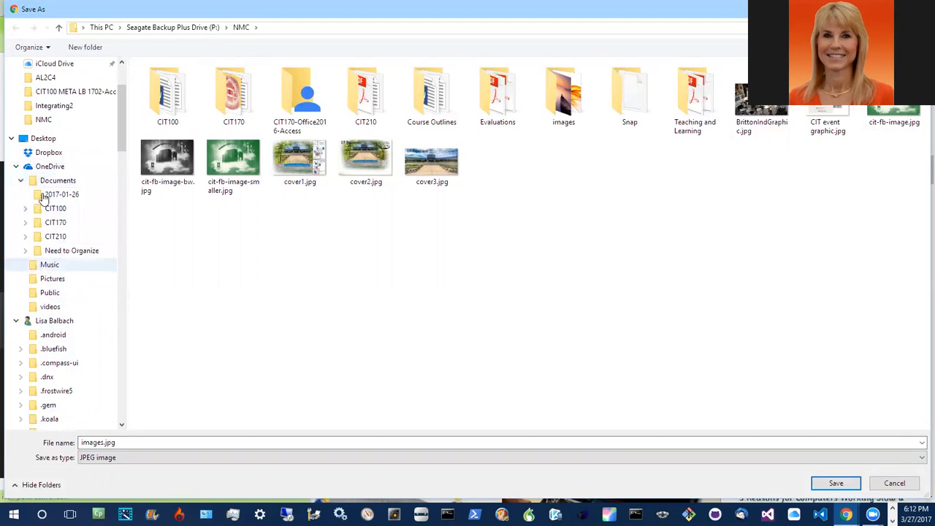
left_click(26, 223)
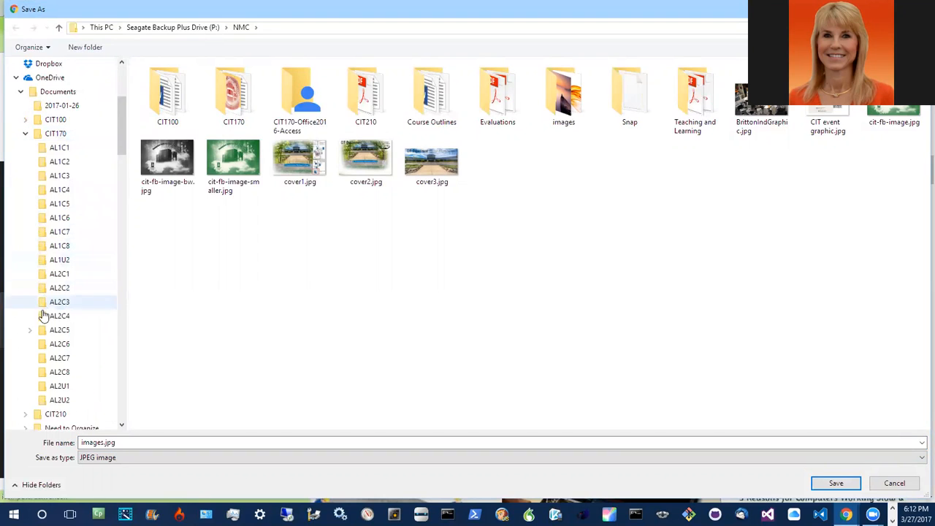
scroll(42, 314, "down", 1)
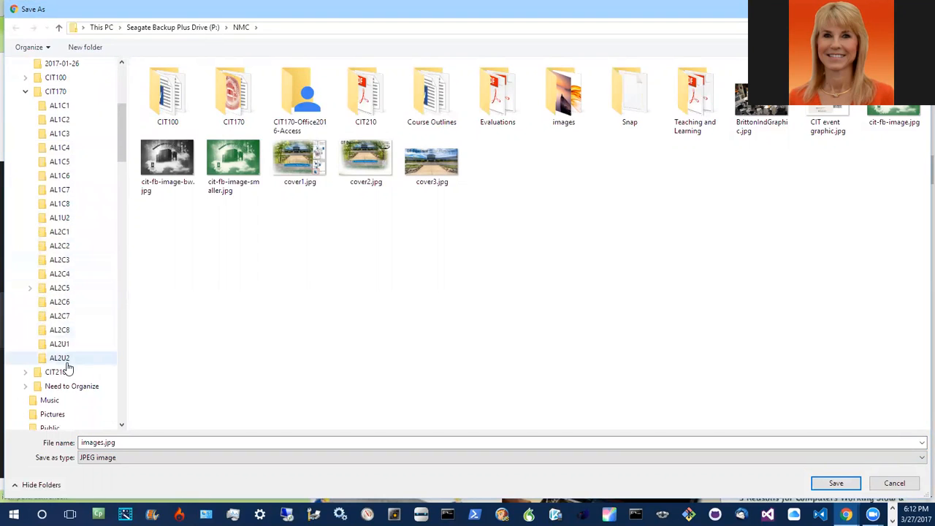
left_click(59, 274)
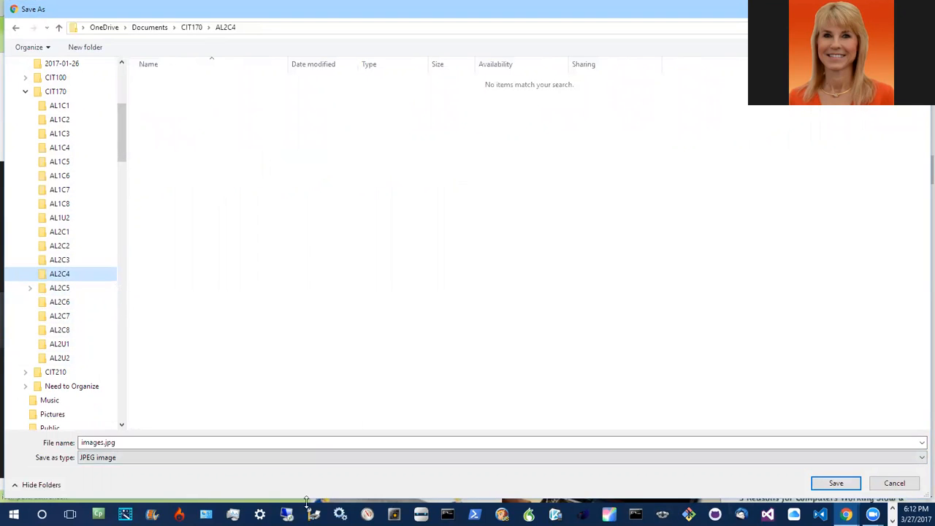
Step: Name the image file computerRepair and save it as a JPEG
left_click(98, 442)
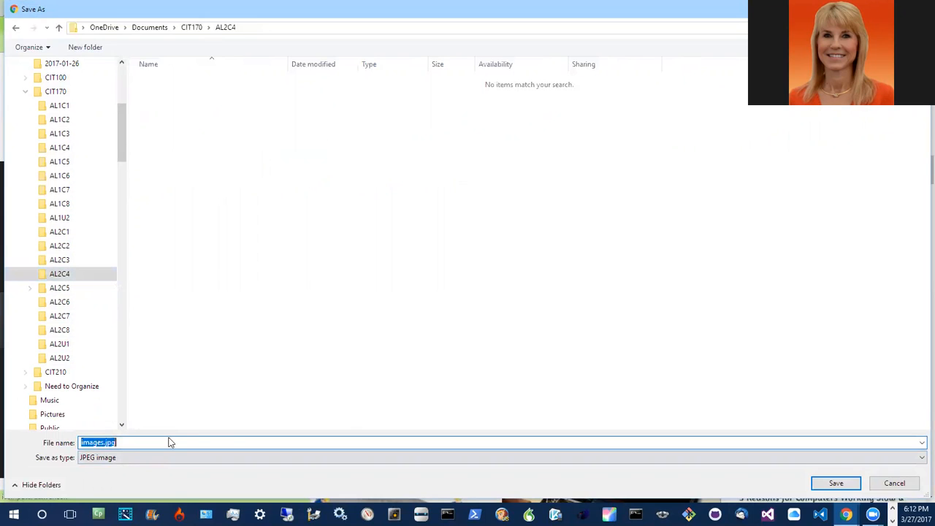
type("comp")
left_click(833, 484)
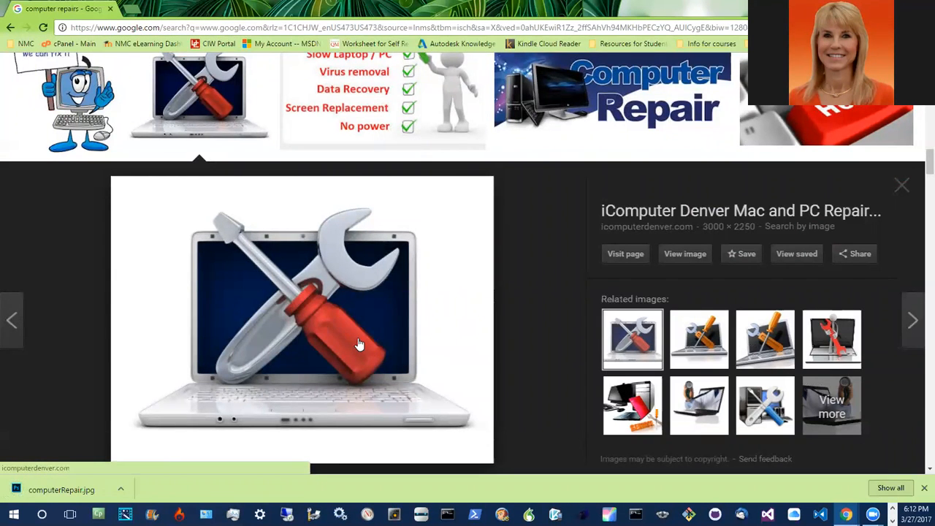
Step: Switch to the blank Word document Document2
scroll(360, 343, "up", 2)
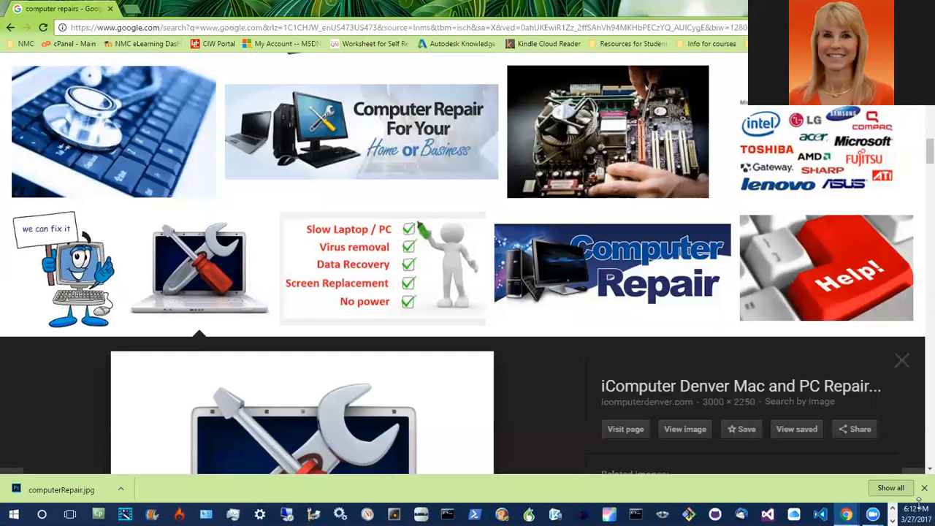
left_click(893, 508)
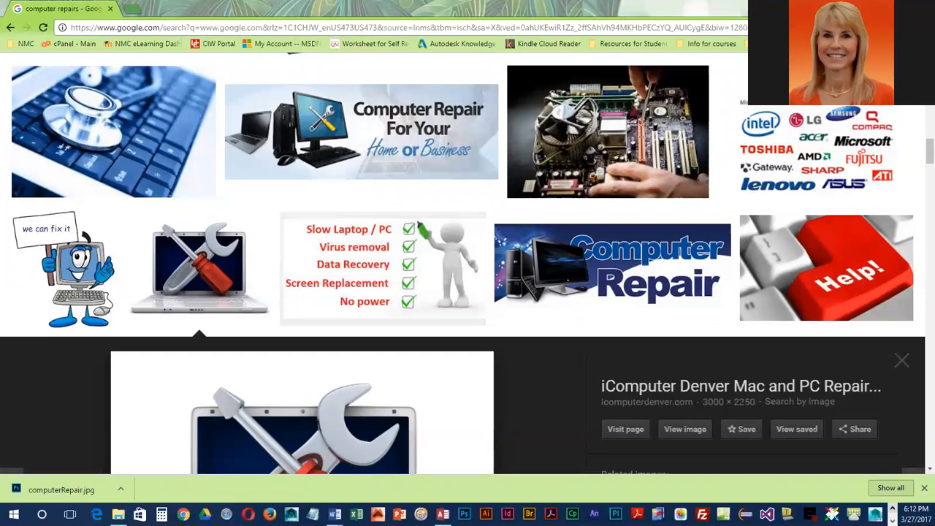
mouse_move(335, 514)
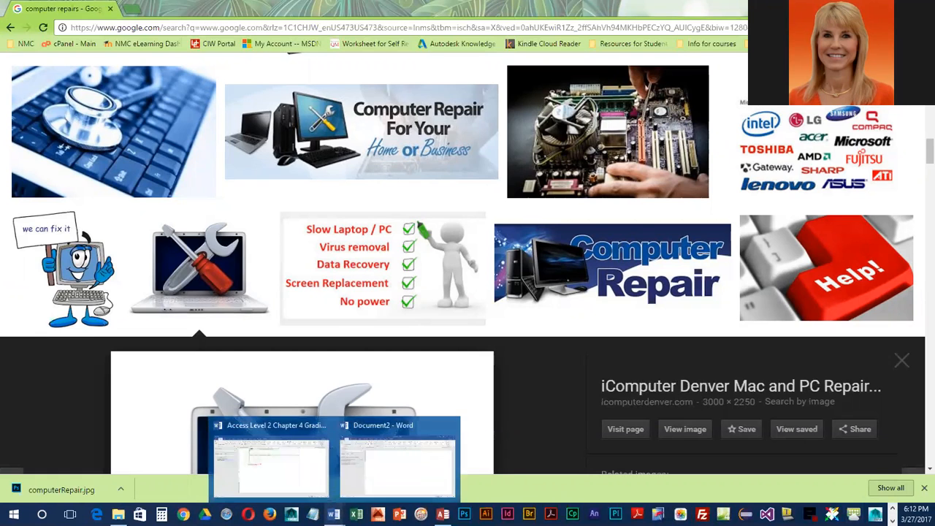
left_click(369, 482)
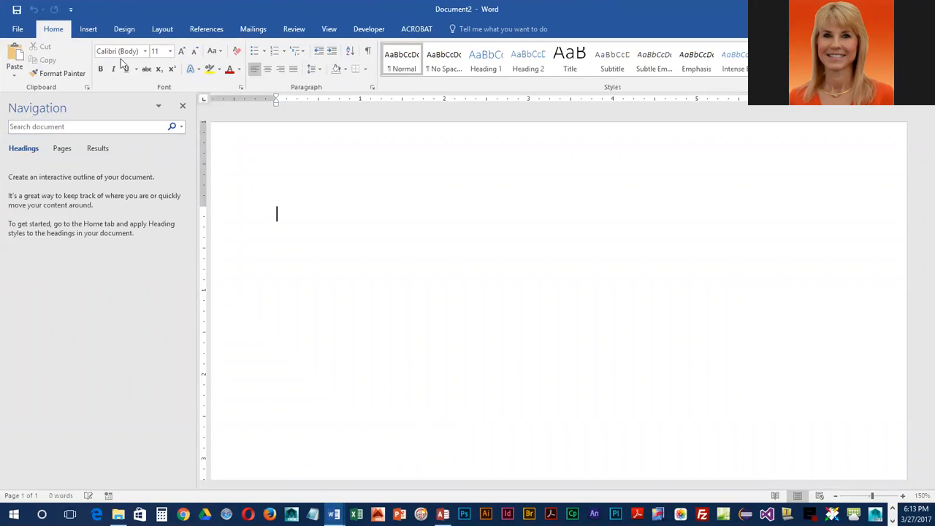
Step: Search Bing for online pictures of "computer repairs" to insert into the document
left_click(96, 33)
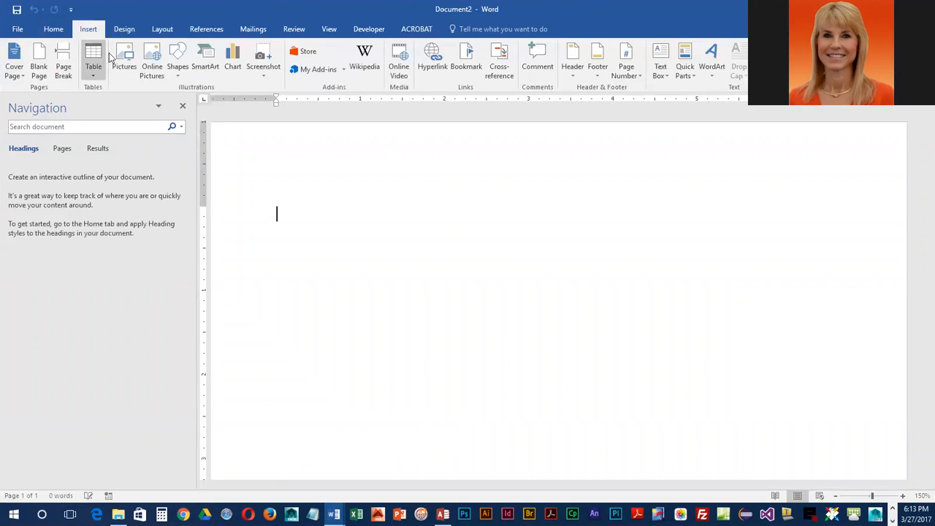
left_click(156, 58)
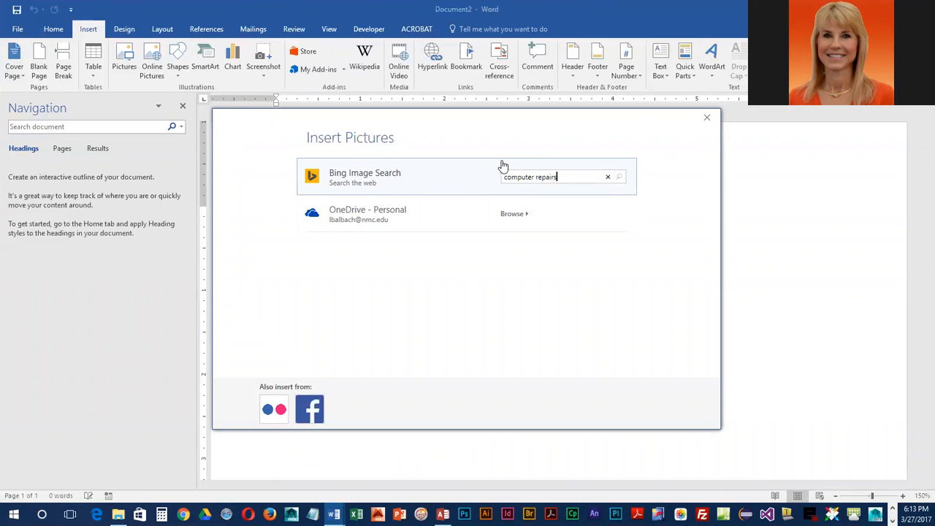
key("Return")
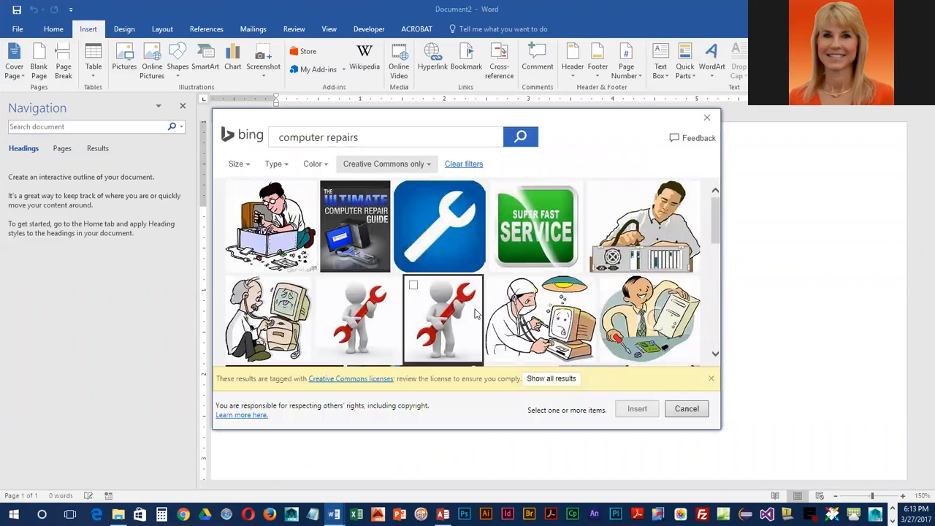
Step: Insert the clip art of the dark-haired man working on an open computer case into the document
left_click(644, 222)
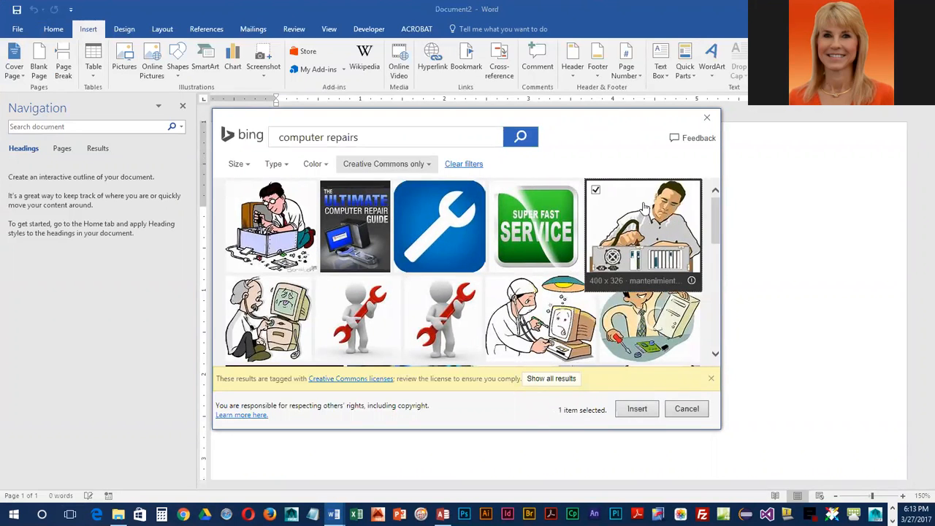
left_click(637, 409)
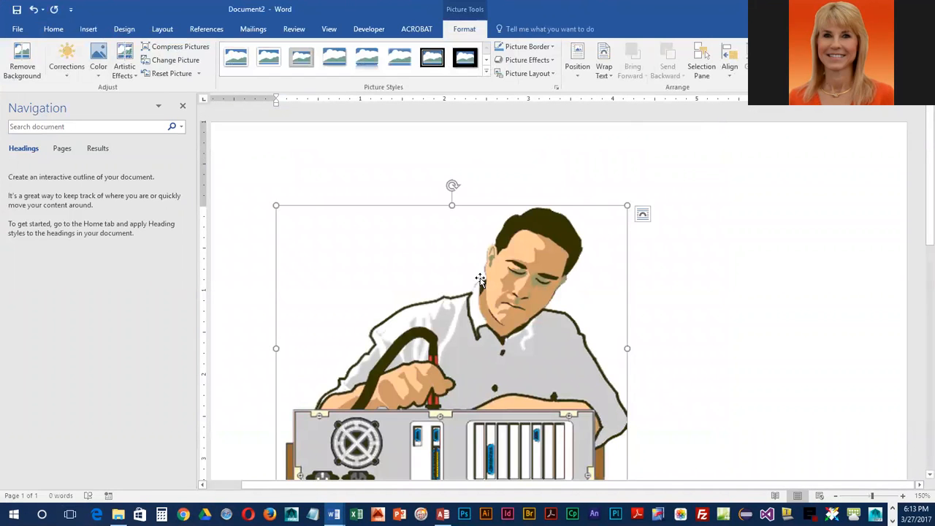
Step: Start saving the inserted picture as a file and choose the OneDrive folder Documents > CIT170 > AL2C4 as its location
right_click(480, 278)
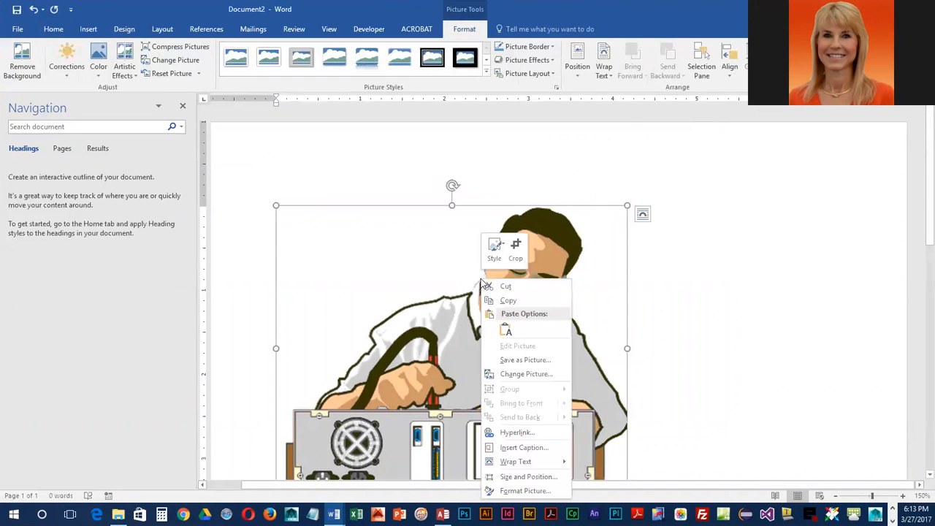
left_click(525, 361)
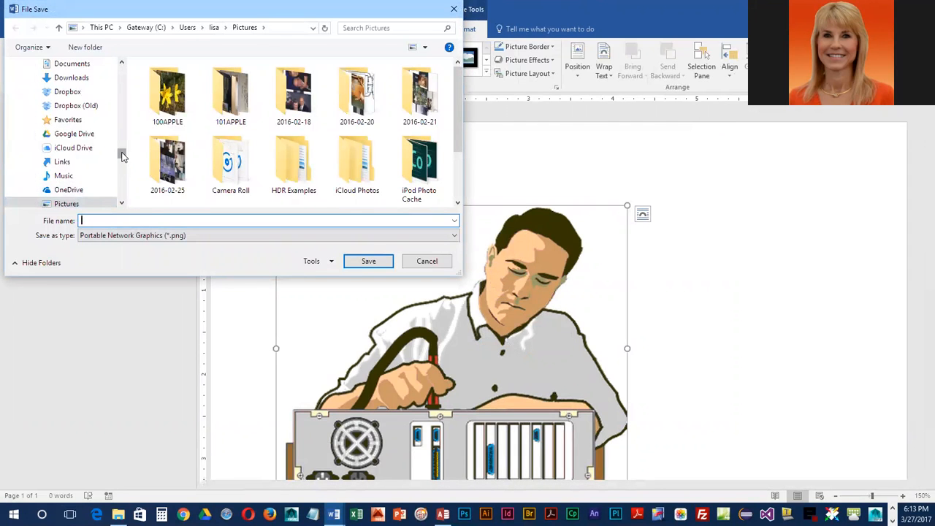
scroll(122, 152, "up", 3)
left_click_drag(122, 152, 129, 98)
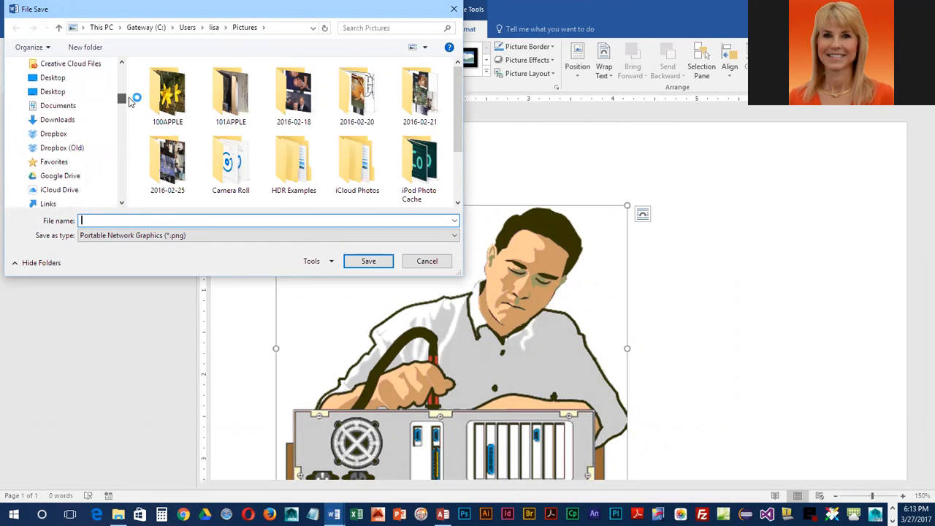
scroll(88, 181, "down", 1)
scroll(88, 180, "down", 1)
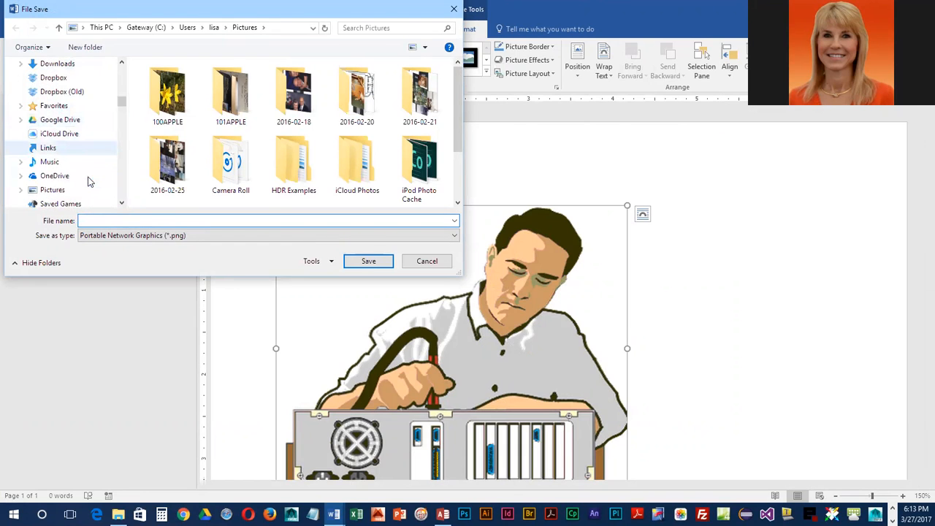
left_click(21, 177)
scroll(21, 177, "down", 1)
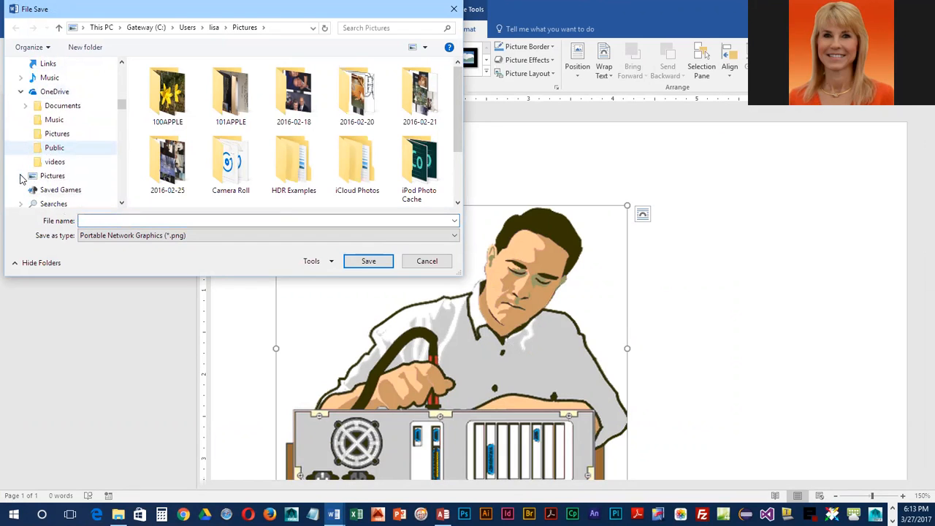
left_click(26, 106)
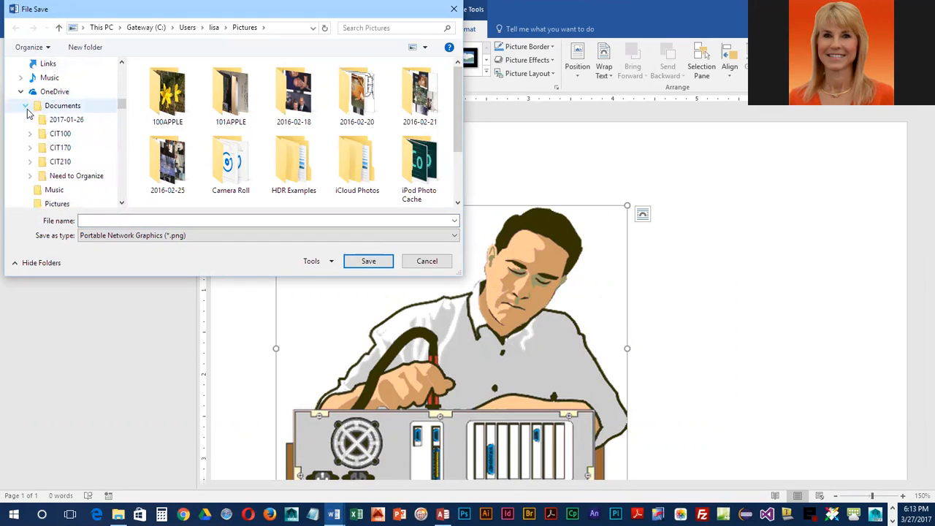
left_click(34, 151)
scroll(33, 151, "down", 2)
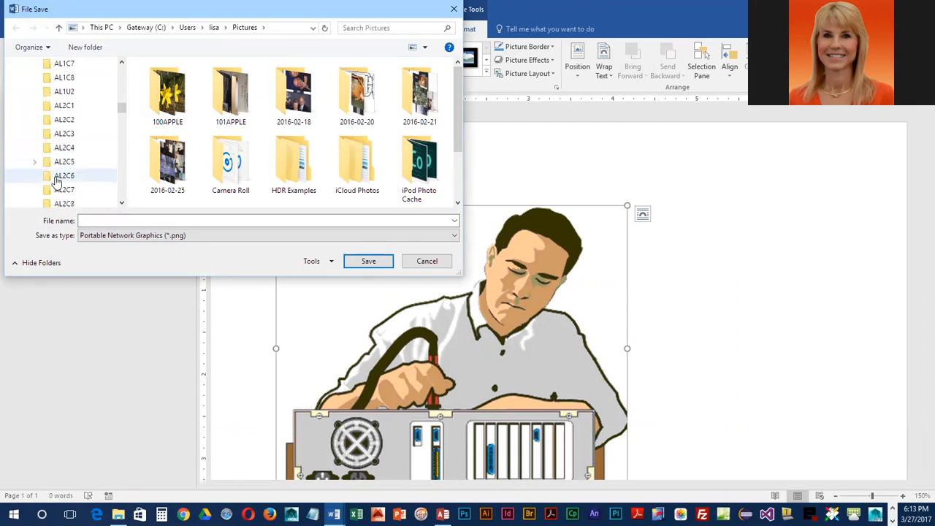
left_click(69, 151)
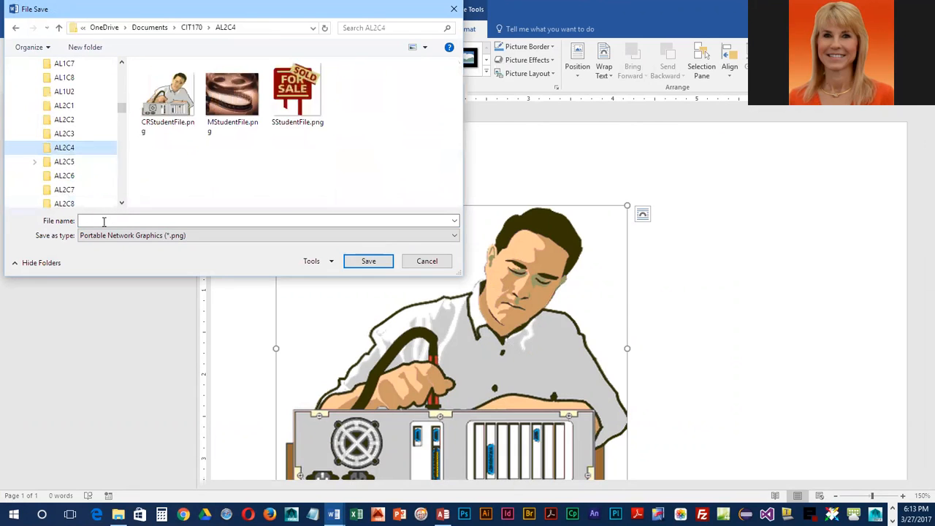
Step: Name the picture file ComputerRepair2 and save it in PNG format
left_click(168, 220)
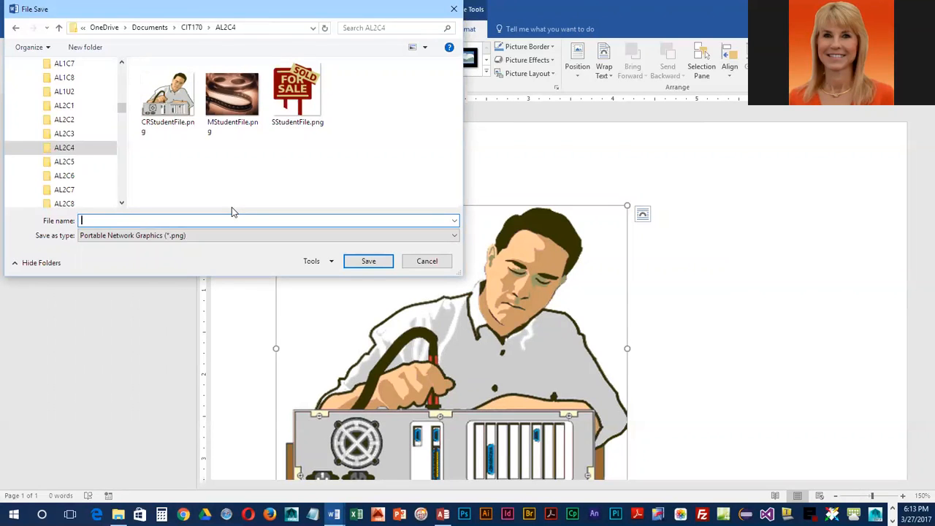
type("Compute")
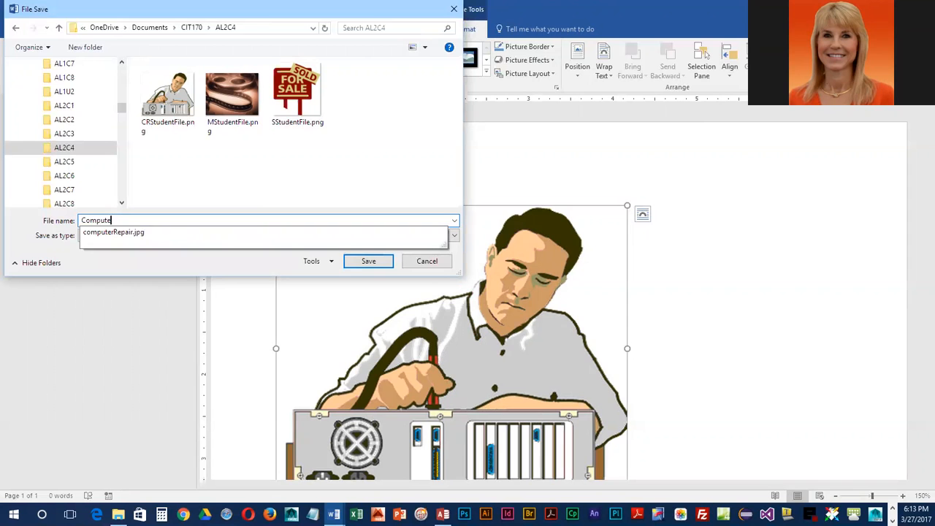
type("rRepair2")
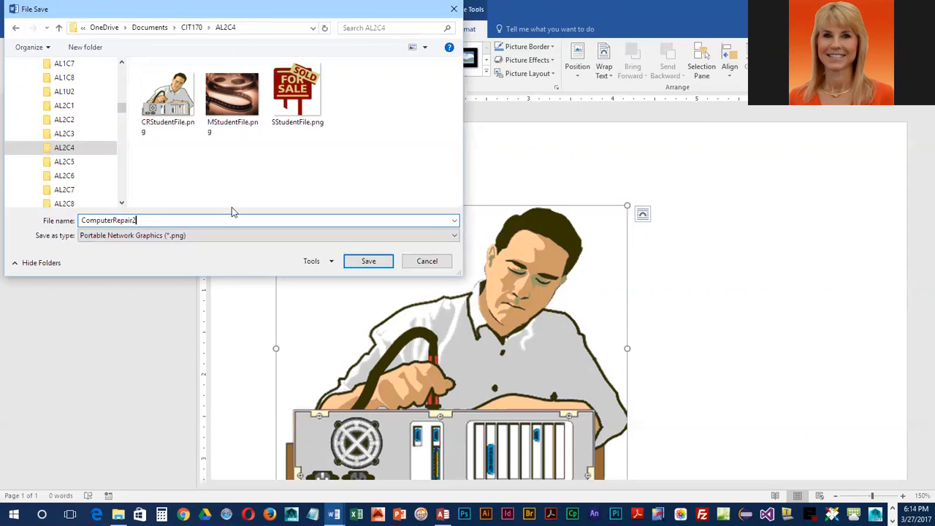
left_click(371, 261)
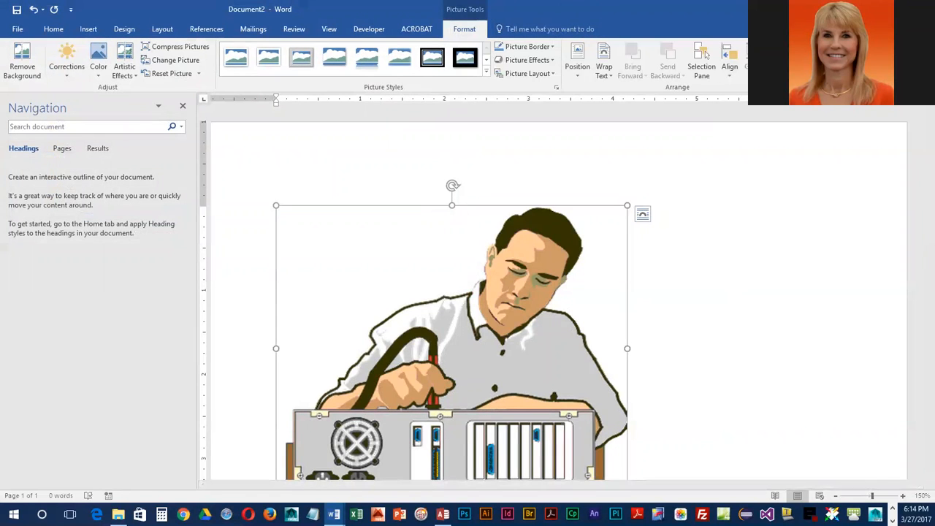
Step: Close Document2 without saving its changes
left_click(919, 9)
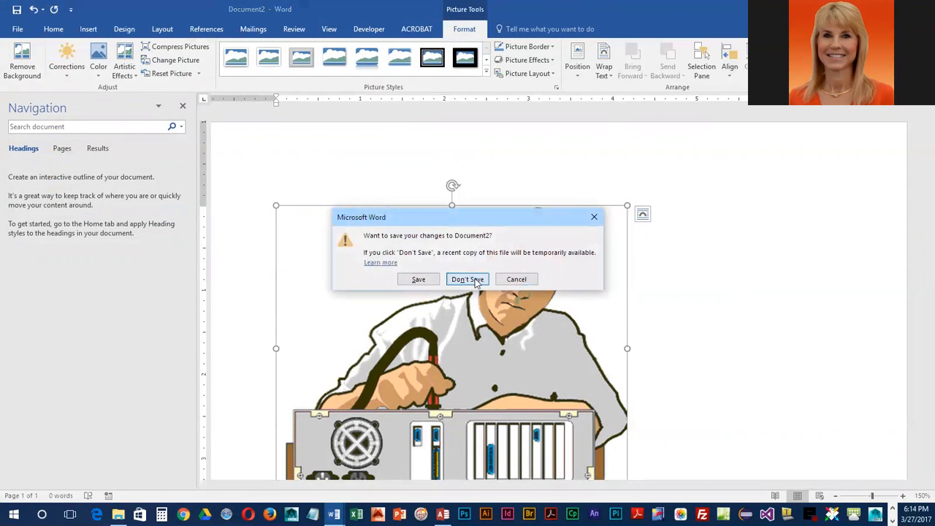
left_click(474, 279)
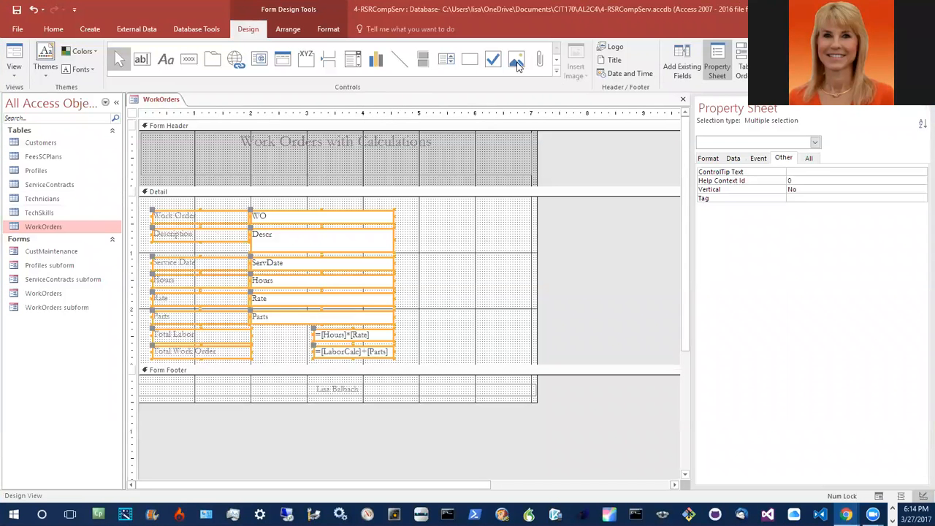
Step: Start inserting an image into the Detail section of the WorkOrders form and browse to the CIT170 > AL2C4 folder
left_click(557, 71)
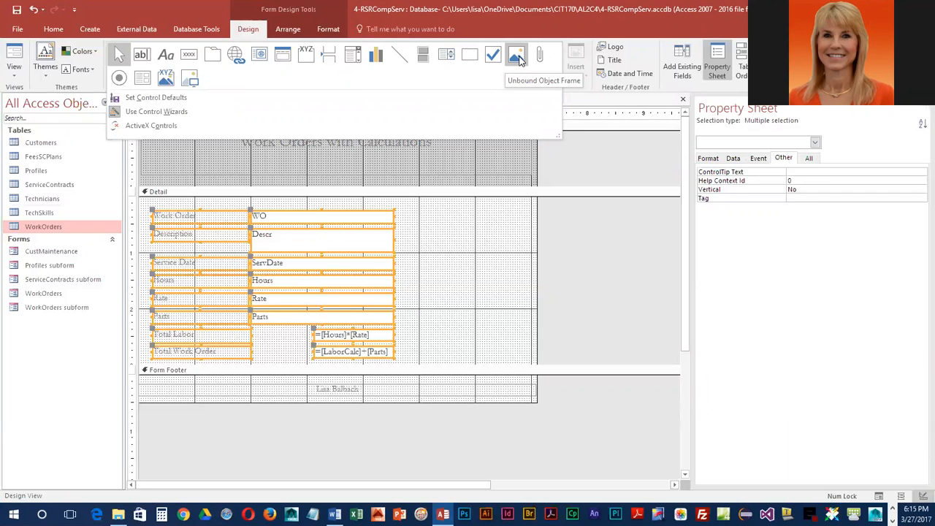
left_click(574, 87)
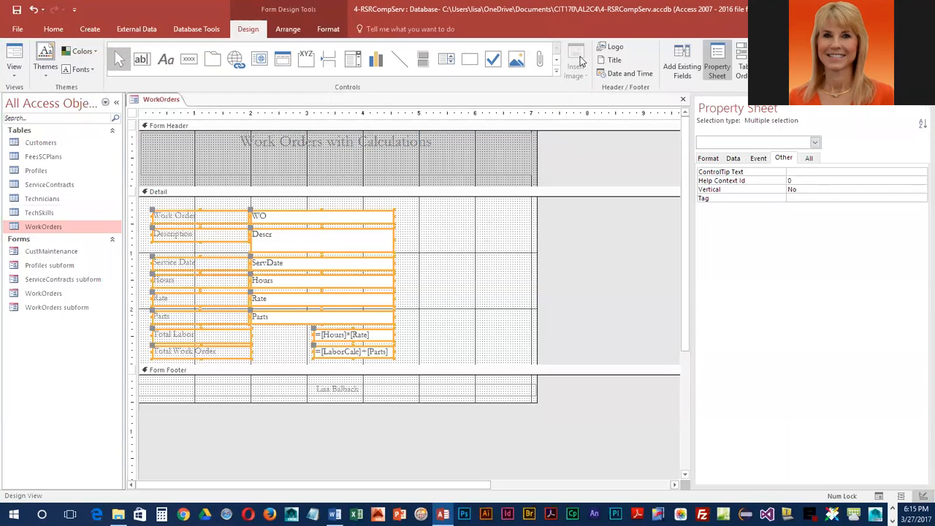
left_click(468, 219)
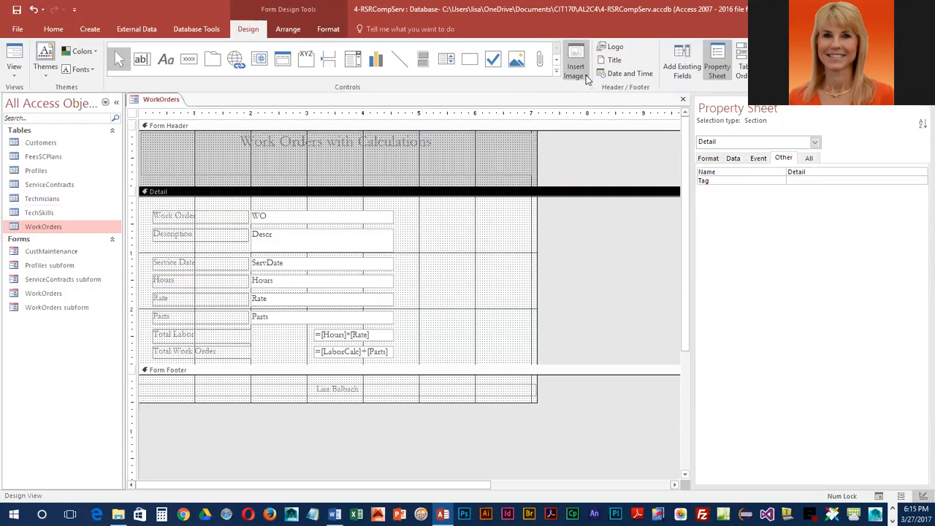
left_click(587, 79)
left_click(586, 87)
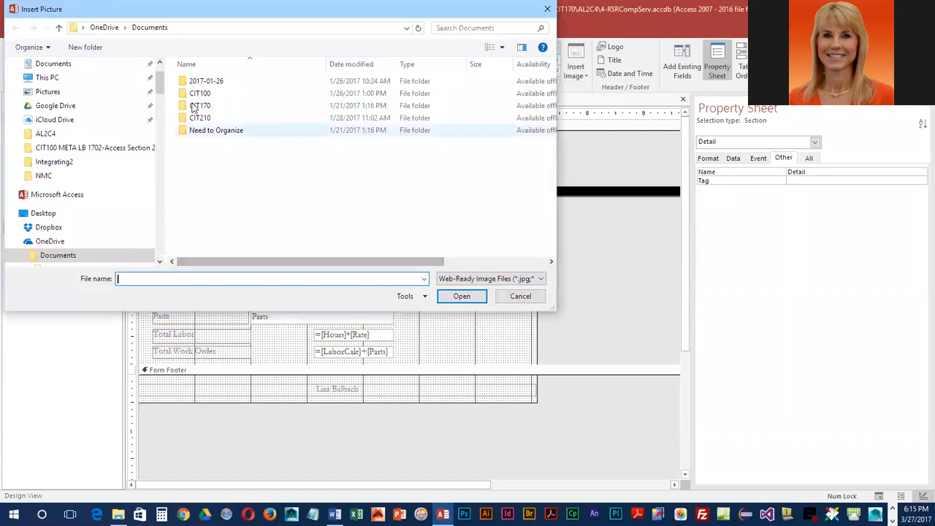
double_click(198, 105)
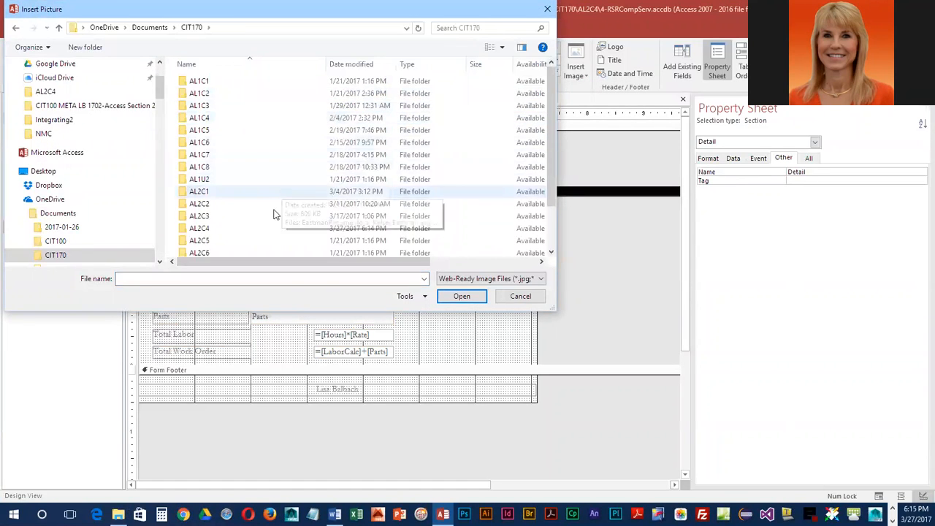
scroll(226, 240, "down", 2)
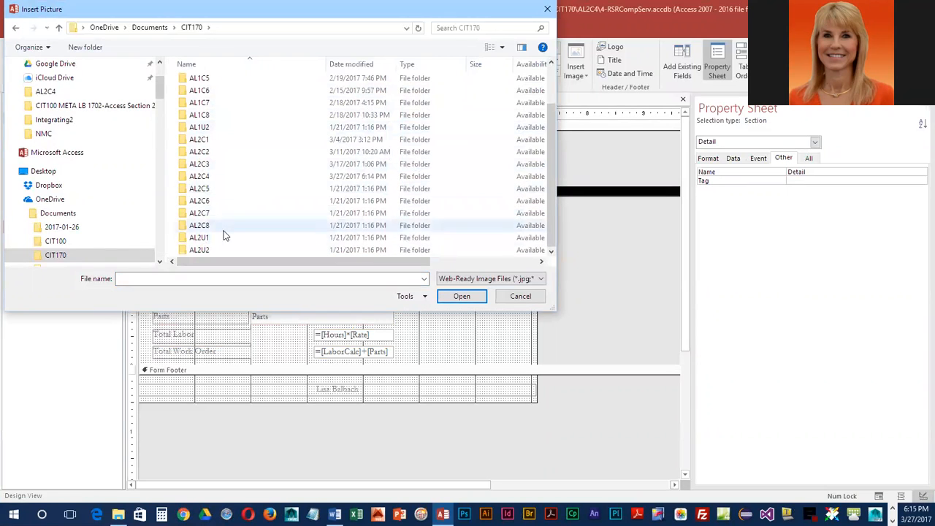
double_click(207, 180)
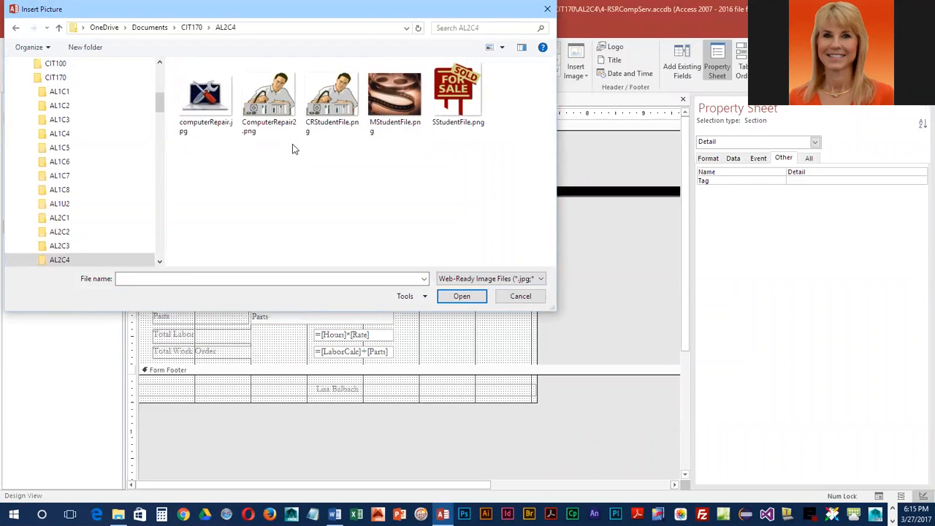
Step: Place ComputerRepair2.png beside the fields in the Detail section from the 5-inch mark, about 2" wide and 1.875" high
left_click(289, 95)
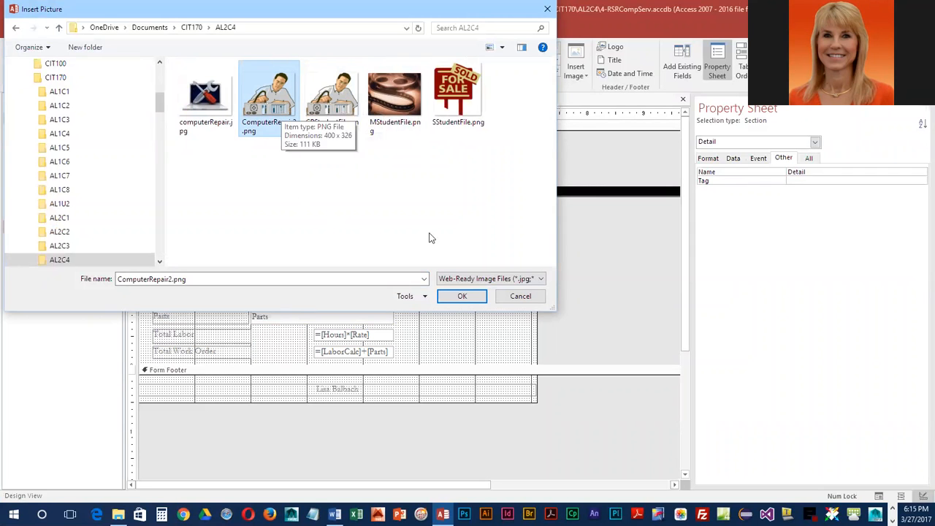
left_click(462, 296)
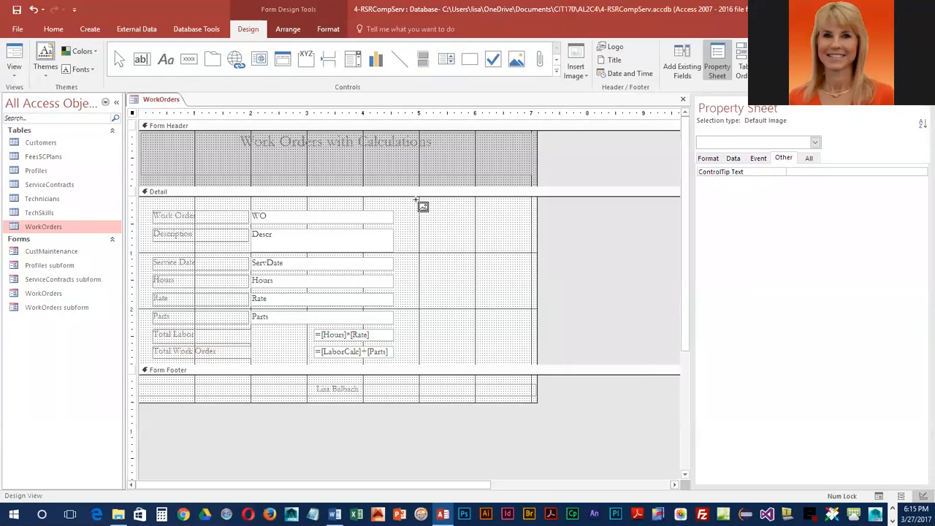
left_click_drag(422, 205, 534, 308)
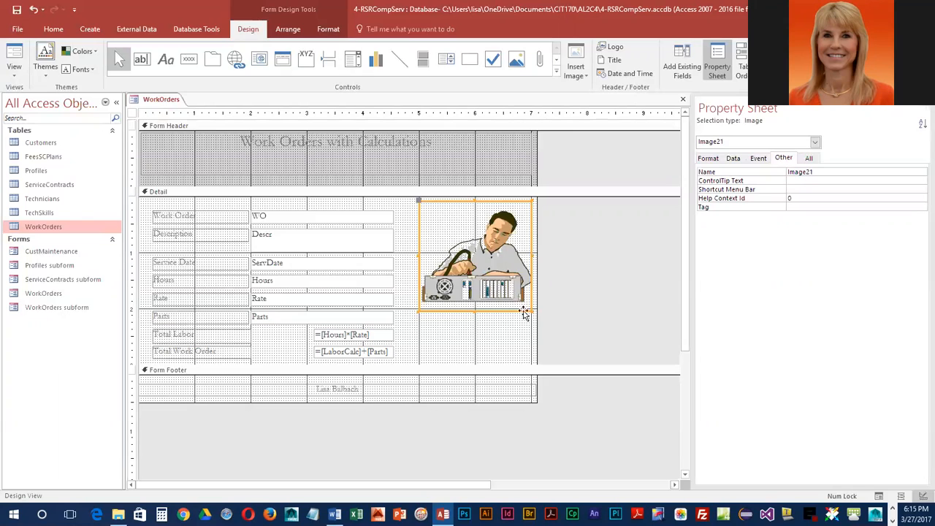
left_click_drag(475, 309, 475, 306)
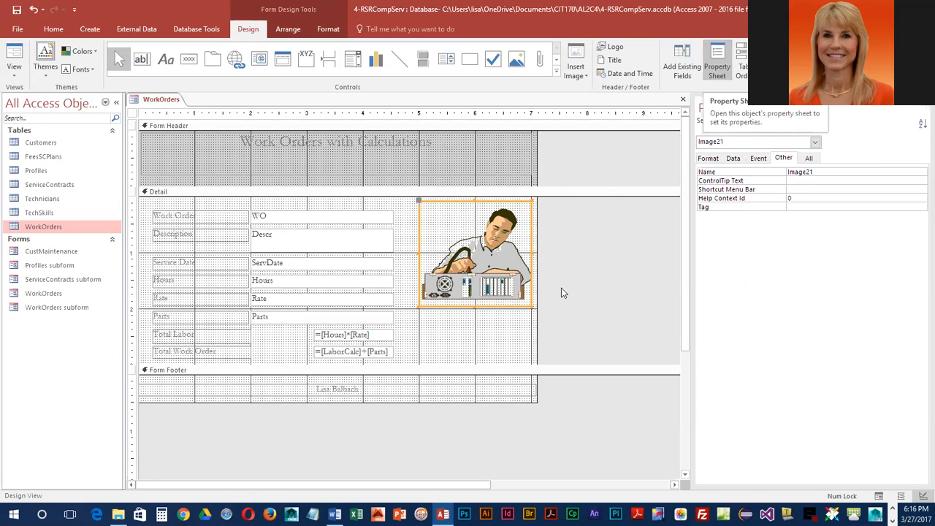
Step: Show the format properties of the repairman image and set its Size Mode to Stretch
right_click(513, 257)
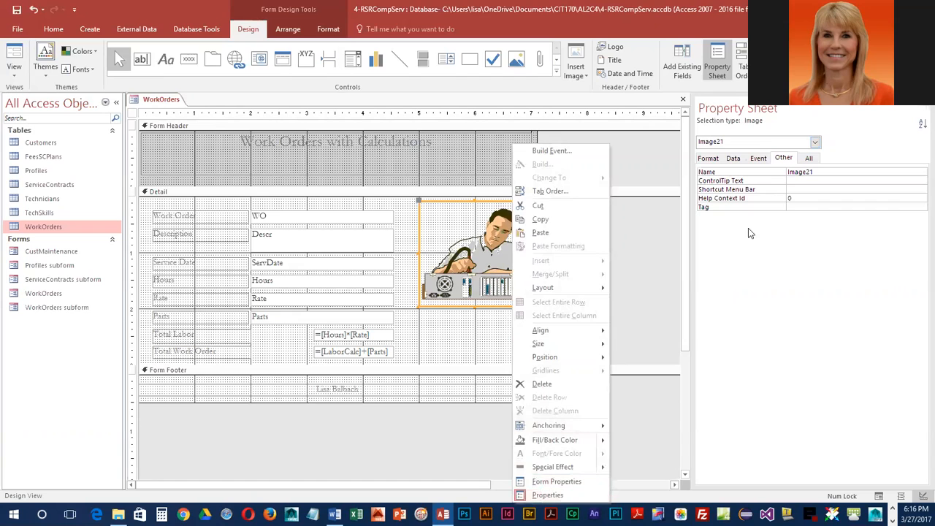
left_click(442, 272)
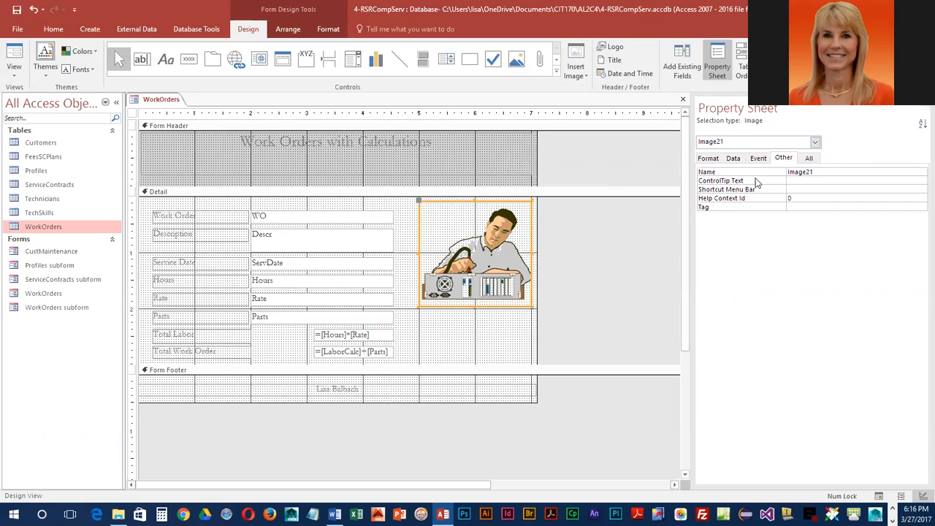
left_click(713, 159)
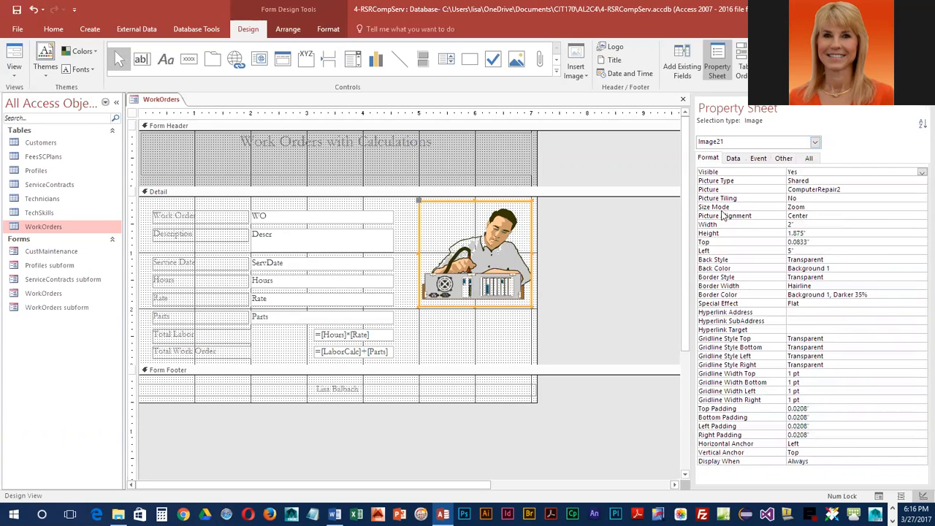
left_click(816, 205)
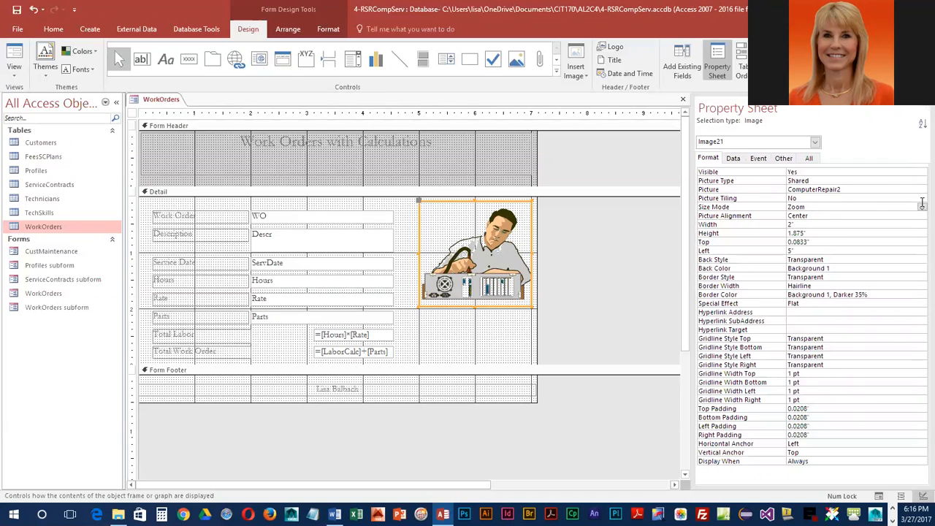
left_click(922, 207)
left_click(848, 223)
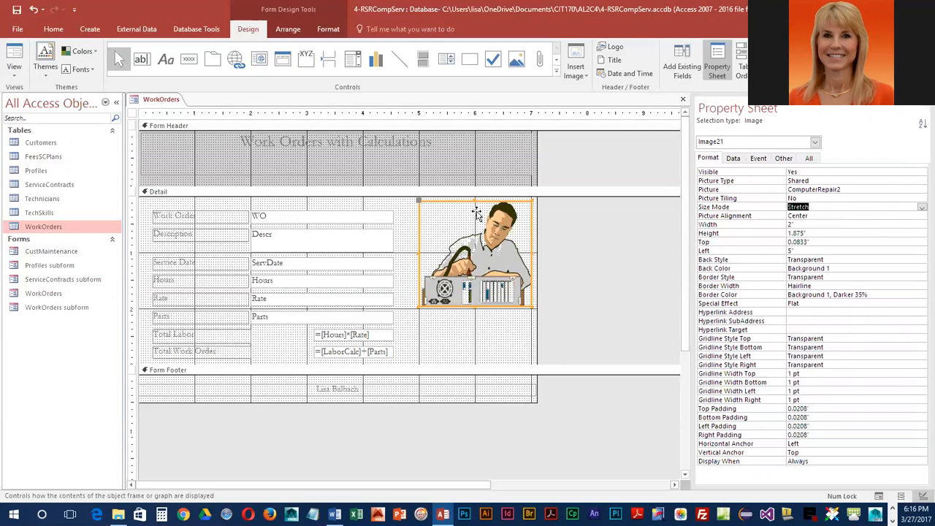
Step: Try the Clip size mode on the repairman image and return it to Stretch
left_click(922, 207)
left_click(852, 215)
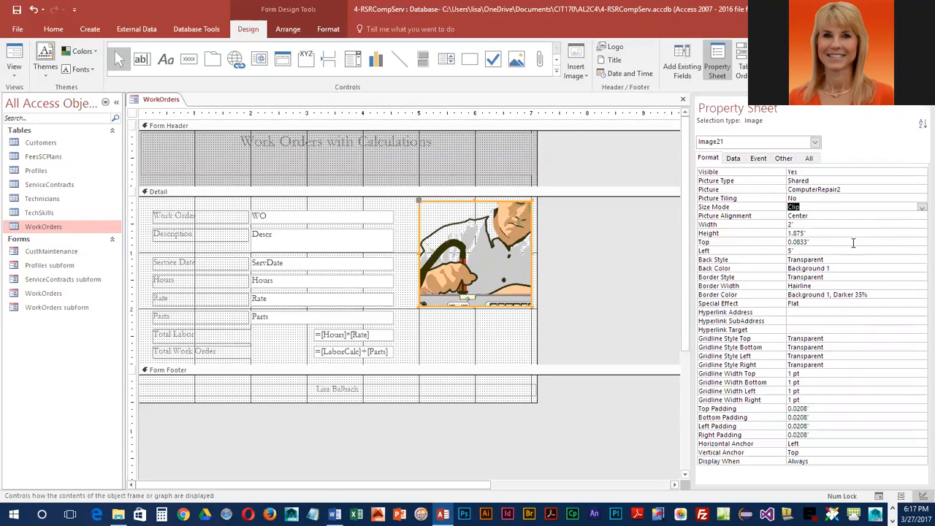
left_click(922, 207)
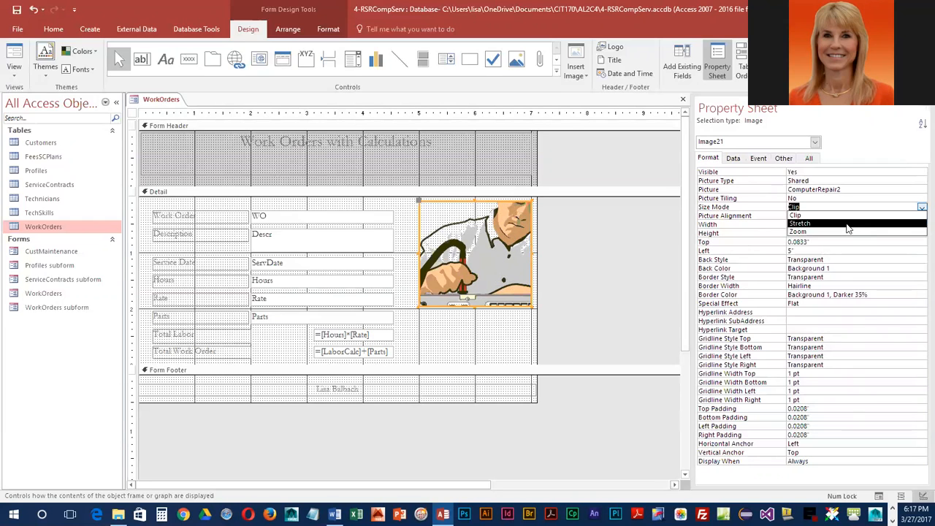
left_click(848, 224)
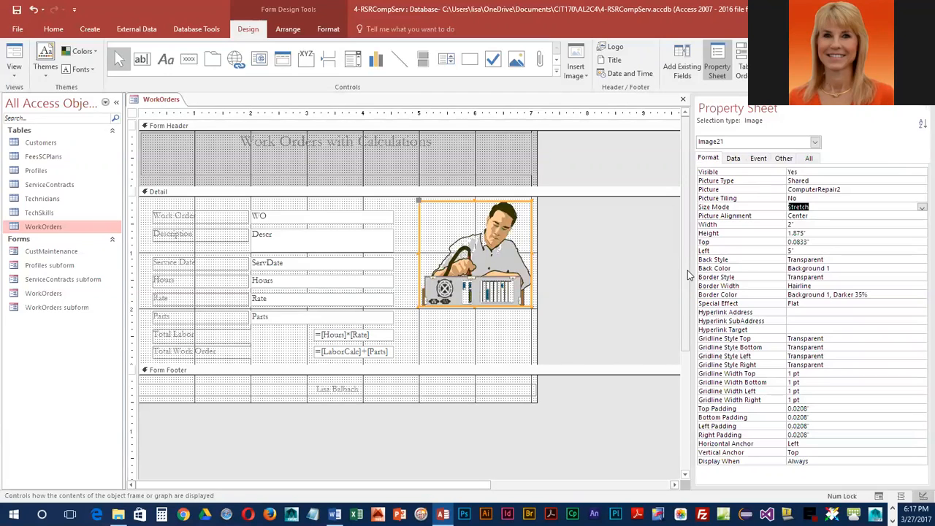
Step: Close the property sheet and enlarge the repairman image slightly by extending its upper and left edges outward
key("F4")
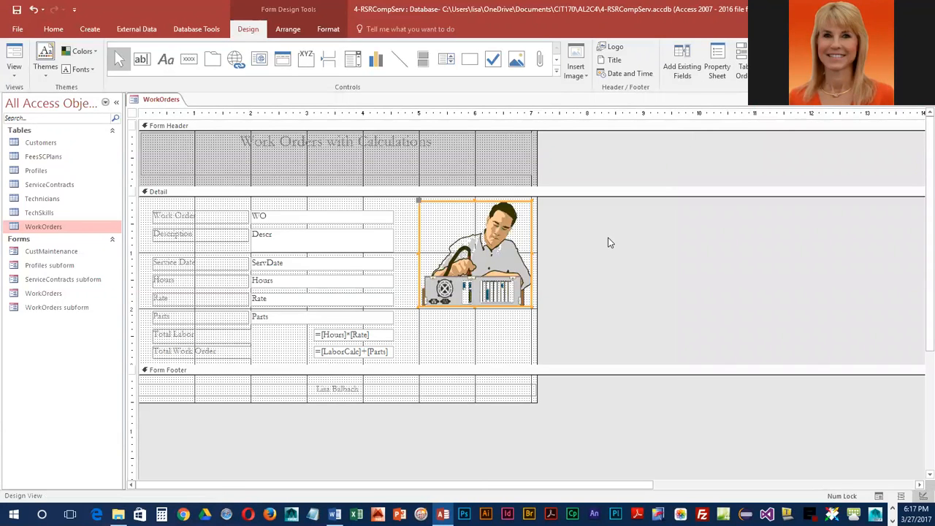
left_click(514, 345)
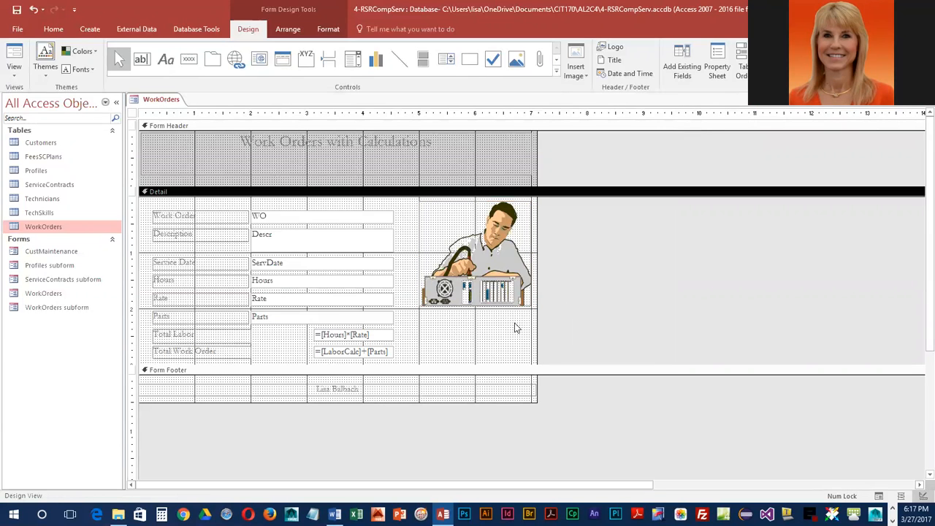
left_click(516, 274)
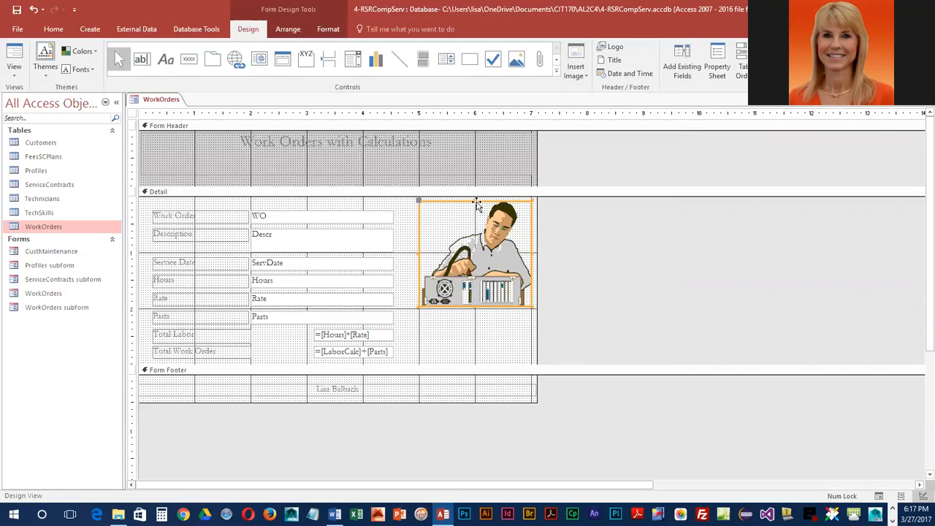
left_click_drag(476, 204, 475, 199)
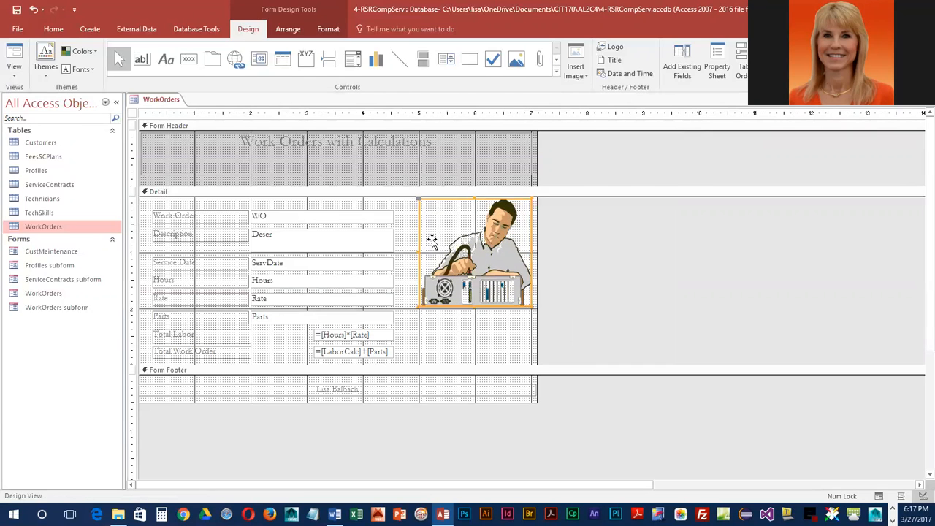
left_click_drag(419, 252, 417, 252)
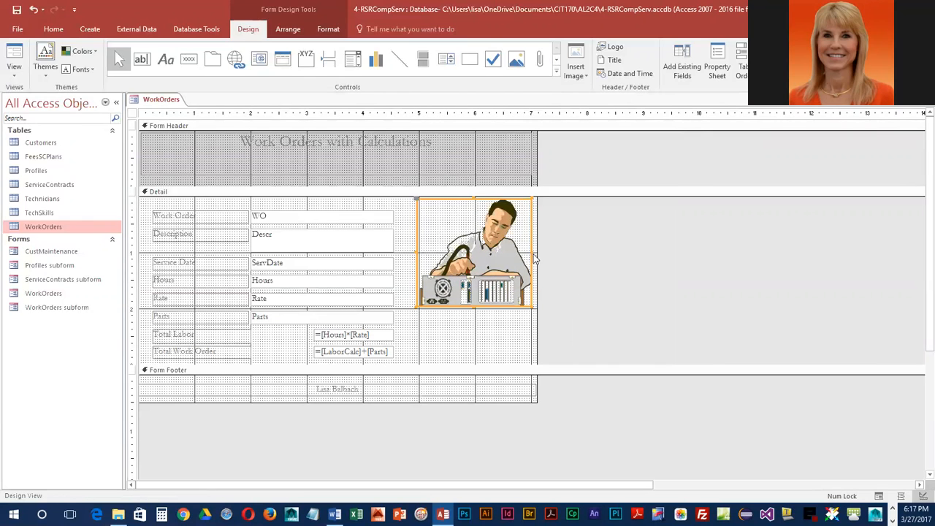
left_click_drag(536, 253, 507, 254)
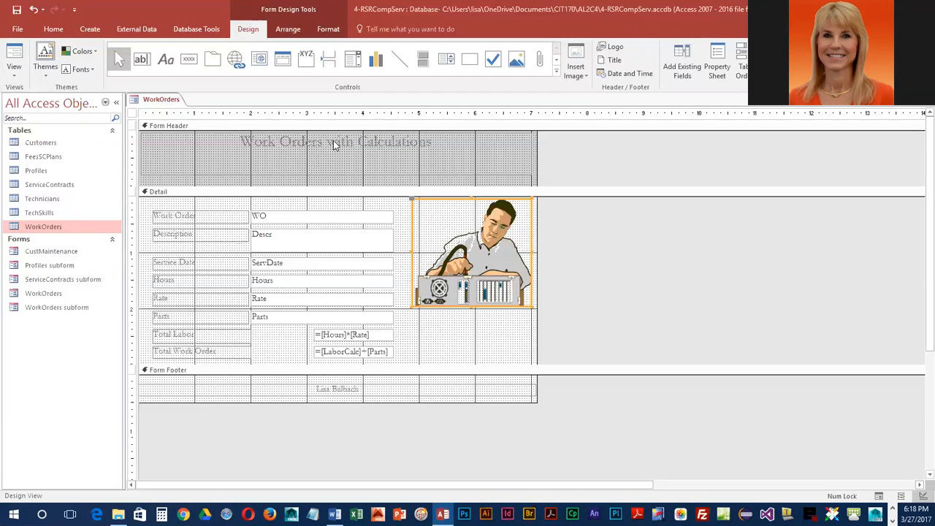
Step: Draw a horizontal line about 3.6" long beneath the title in the Form Header, extending slightly past the text on both sides
left_click(432, 153)
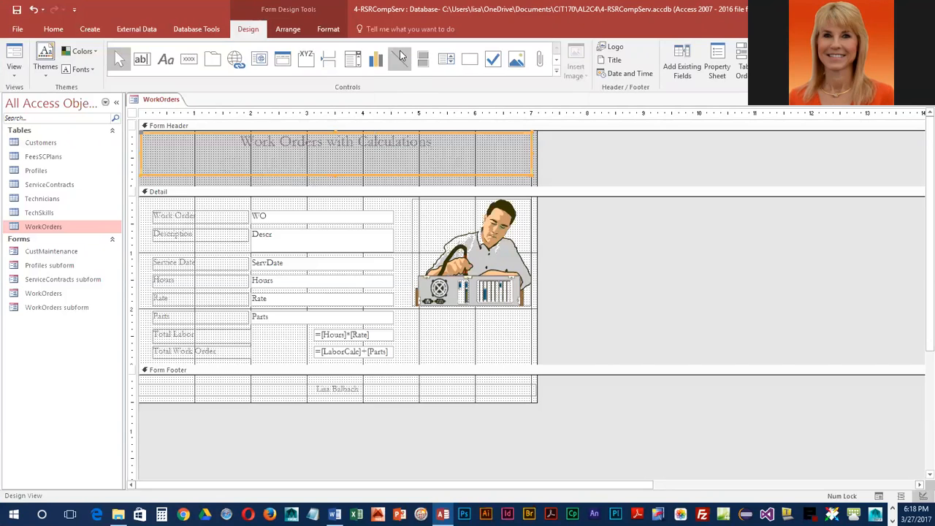
left_click(401, 56)
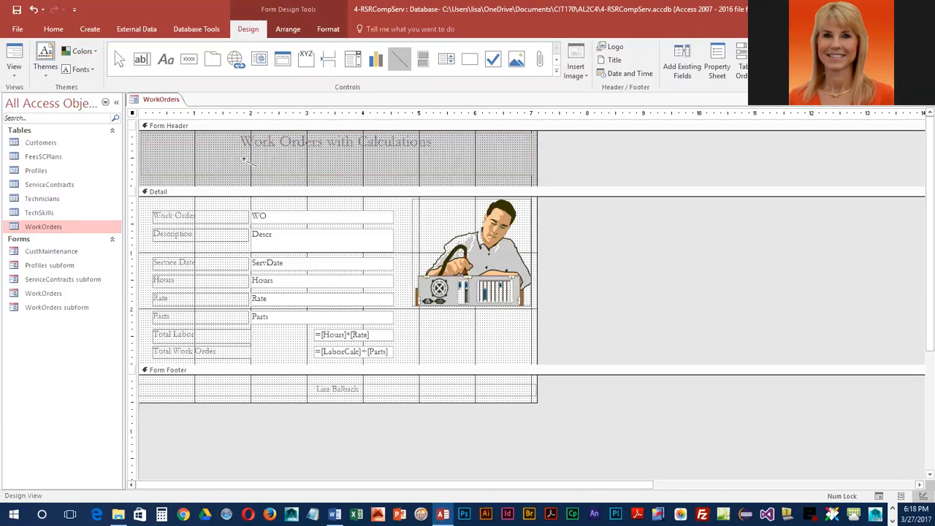
left_click_drag(244, 158, 436, 158)
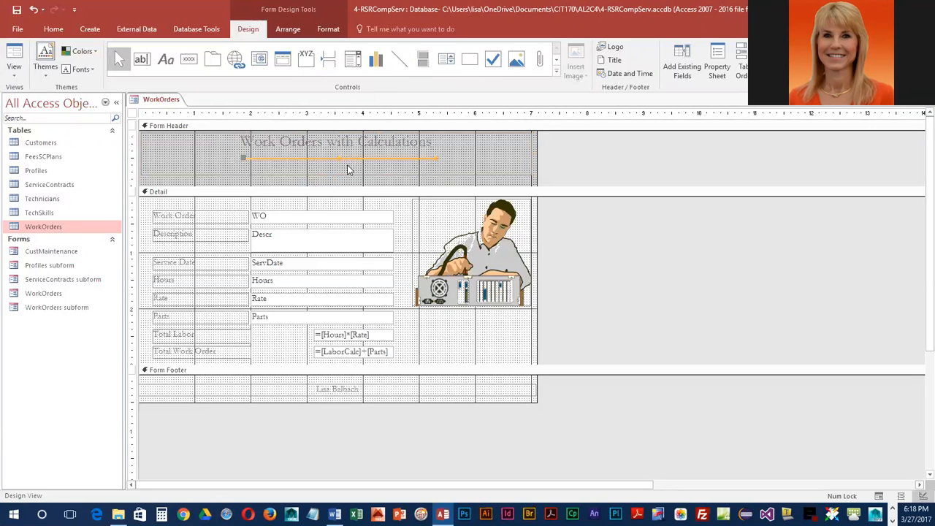
left_click_drag(244, 158, 235, 156)
left_click_drag(336, 159, 356, 157)
left_click(357, 158)
Step: Format the line beneath the title with the fifth line thickness option and a dark red outline from the standard colors
left_click(327, 30)
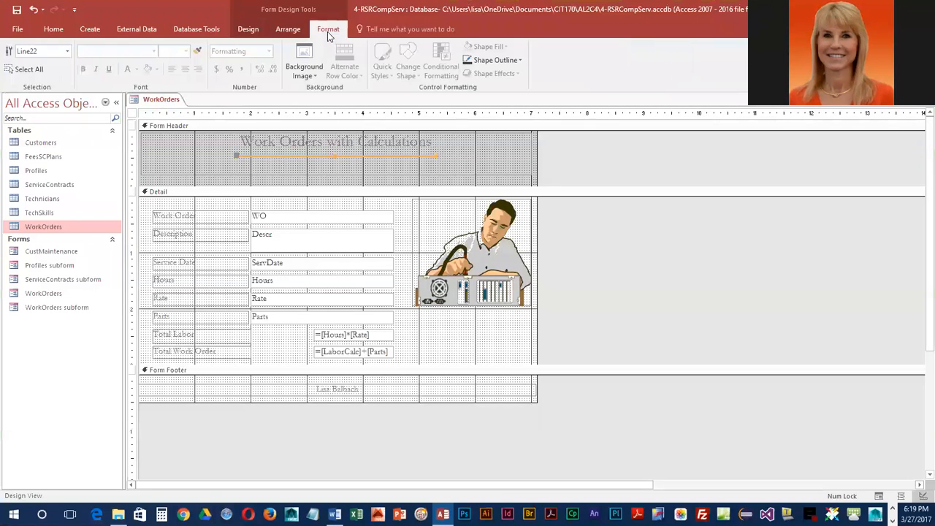
left_click(316, 155)
left_click(520, 60)
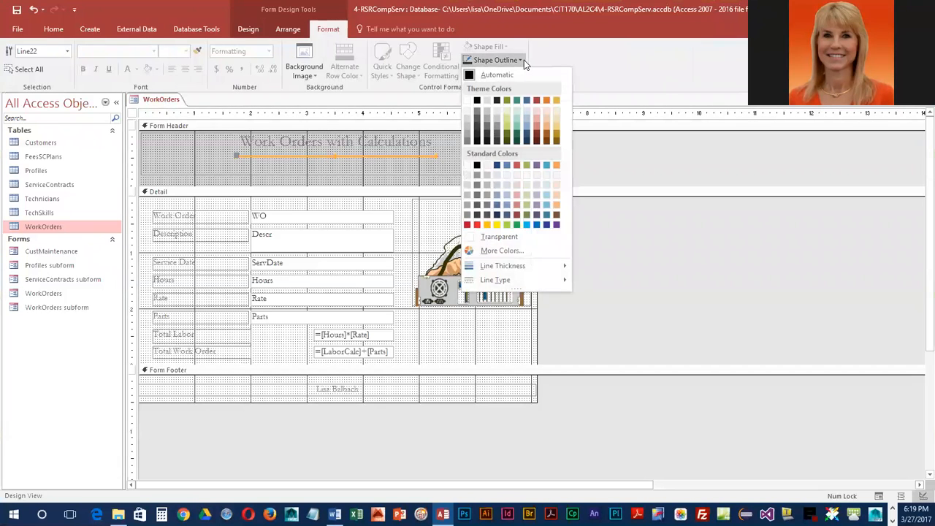
mouse_move(524, 265)
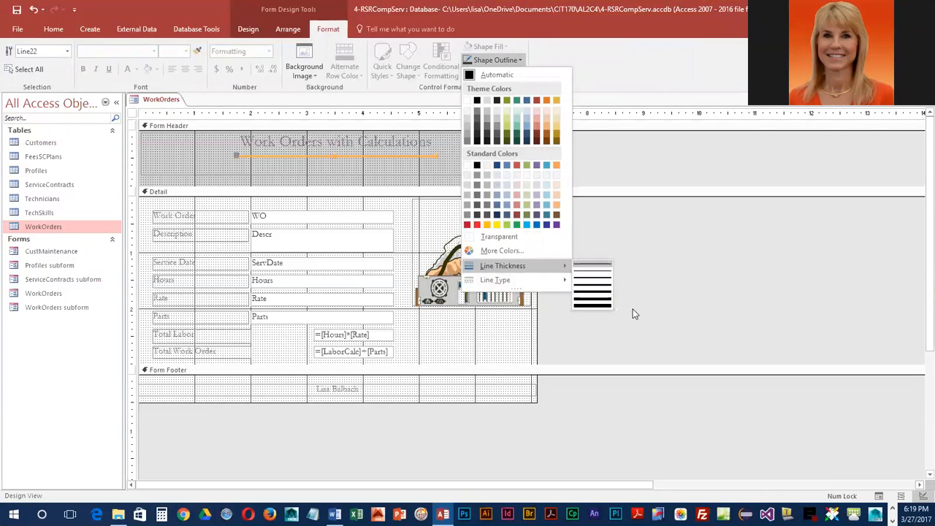
left_click(594, 292)
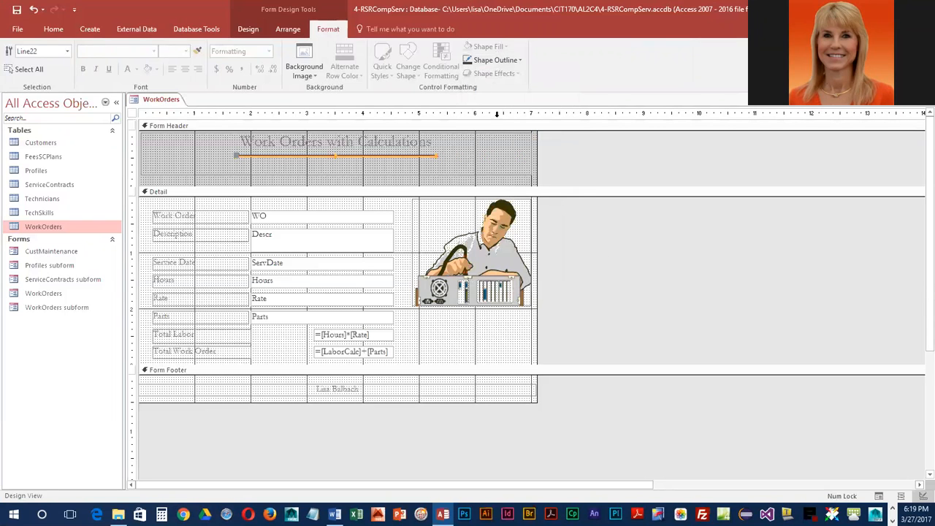
left_click(518, 62)
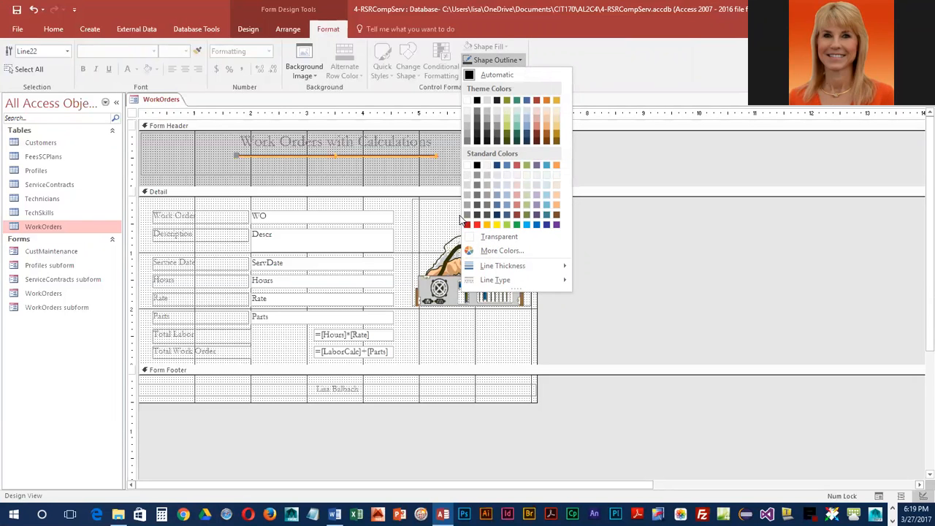
left_click(467, 224)
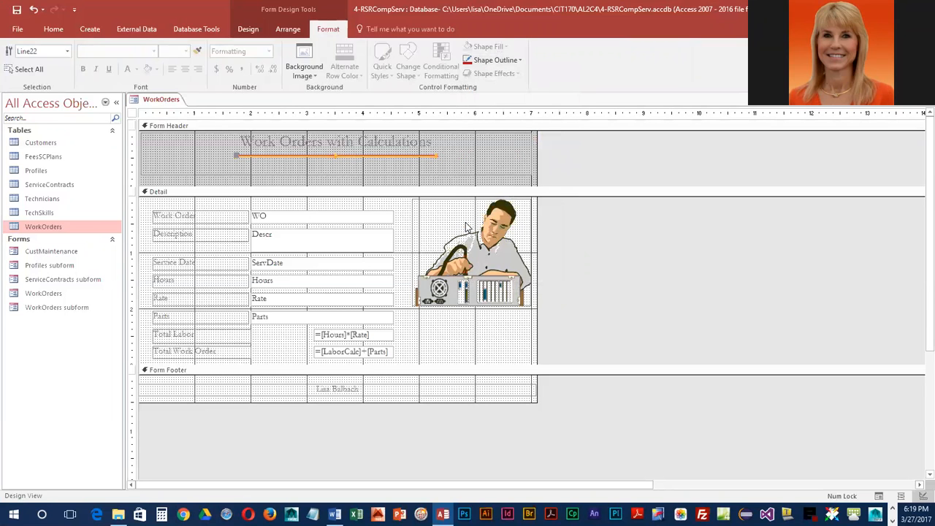
left_click(468, 156)
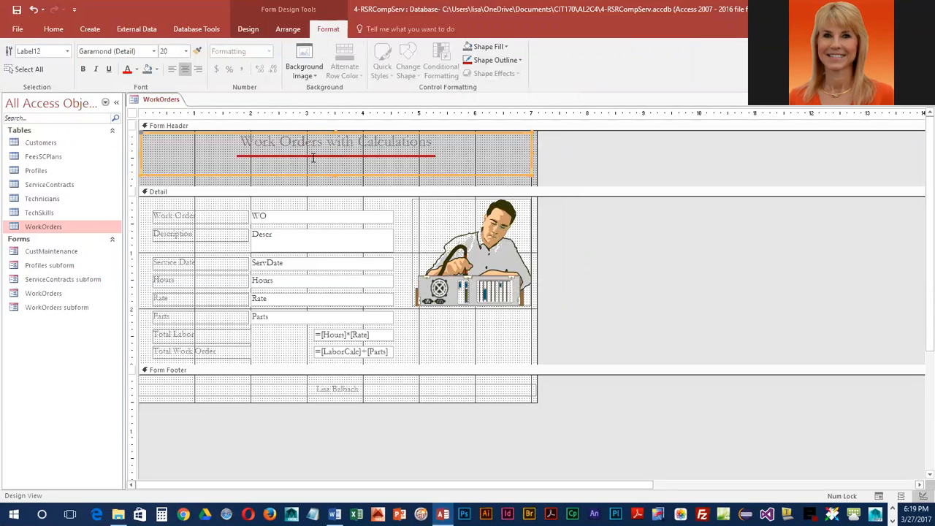
Step: Save the WorkOrders form, check it in Form View, and return to Design View
left_click(15, 10)
left_click(248, 29)
left_click(14, 52)
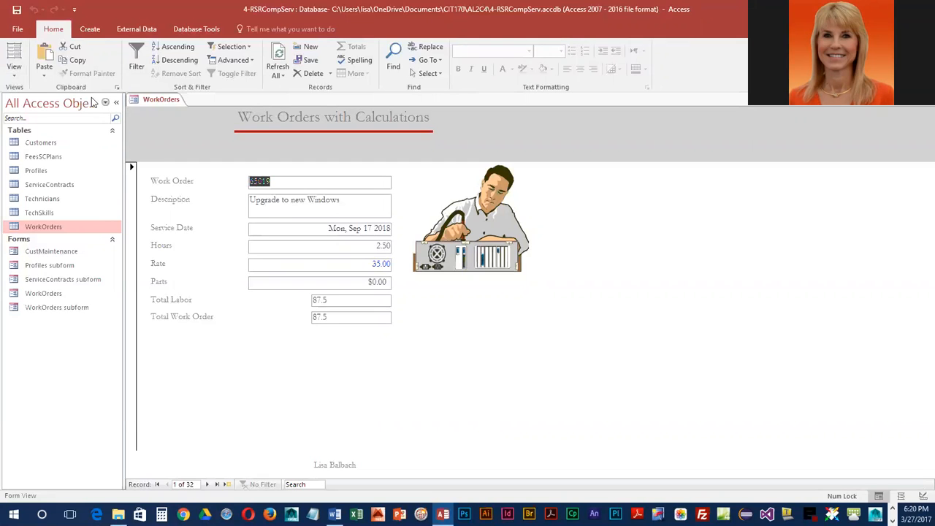
left_click(14, 78)
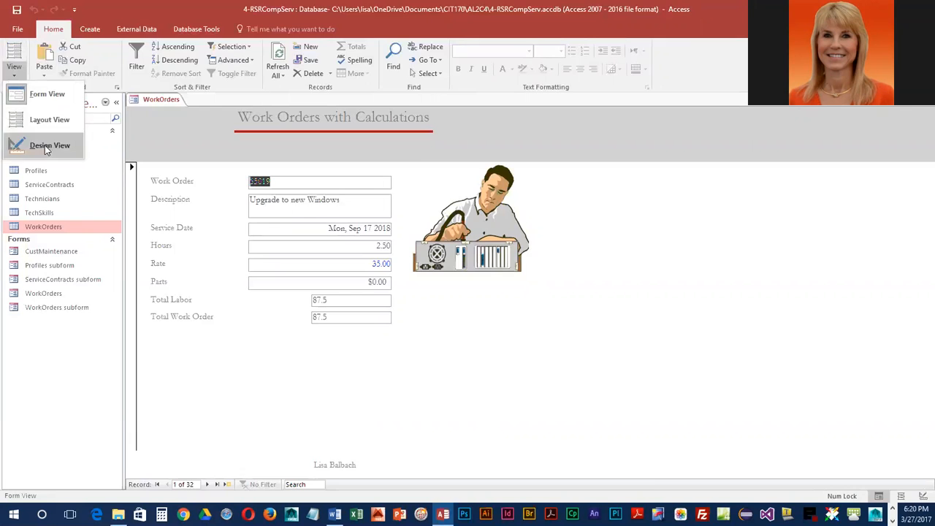
left_click(30, 146)
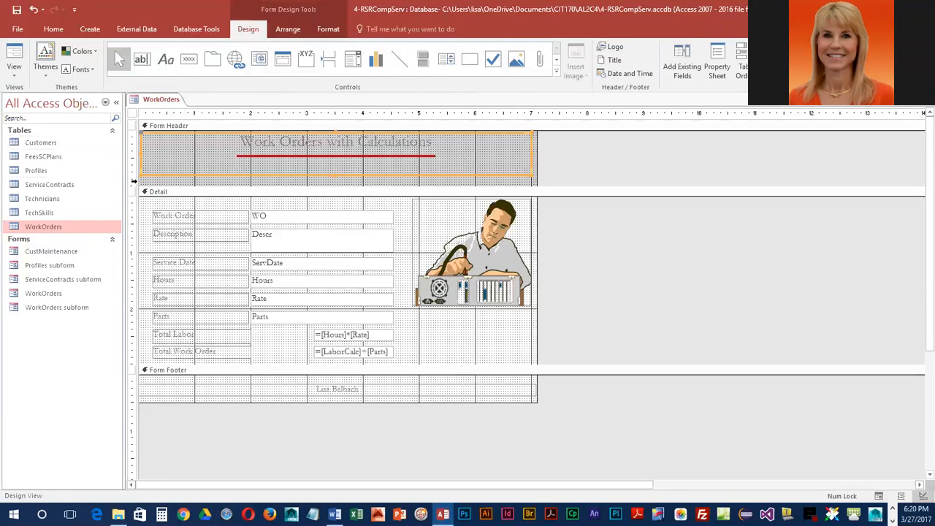